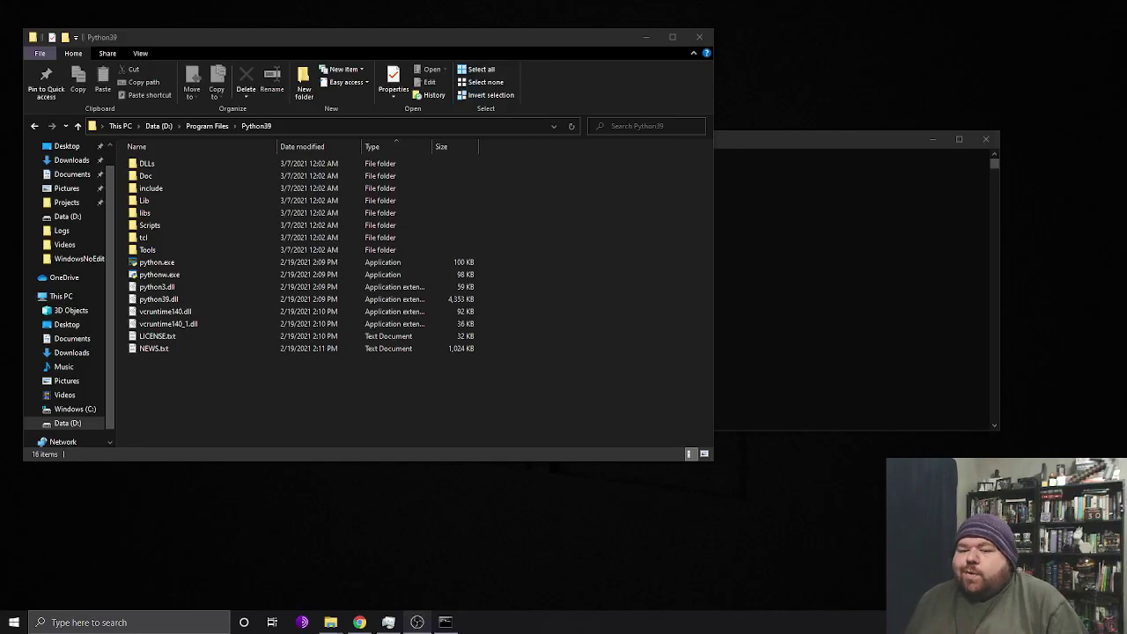
Switch to Command Prompt and run python --version to check whether Python is reachable from the user's home folder
left_click(805, 281)
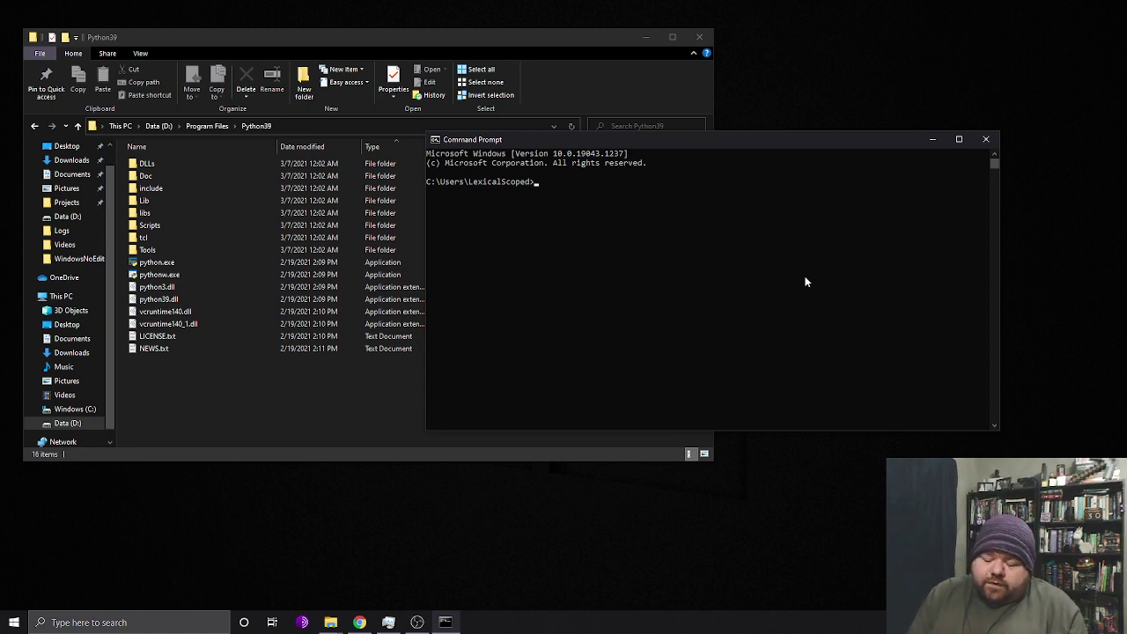
type("python --")
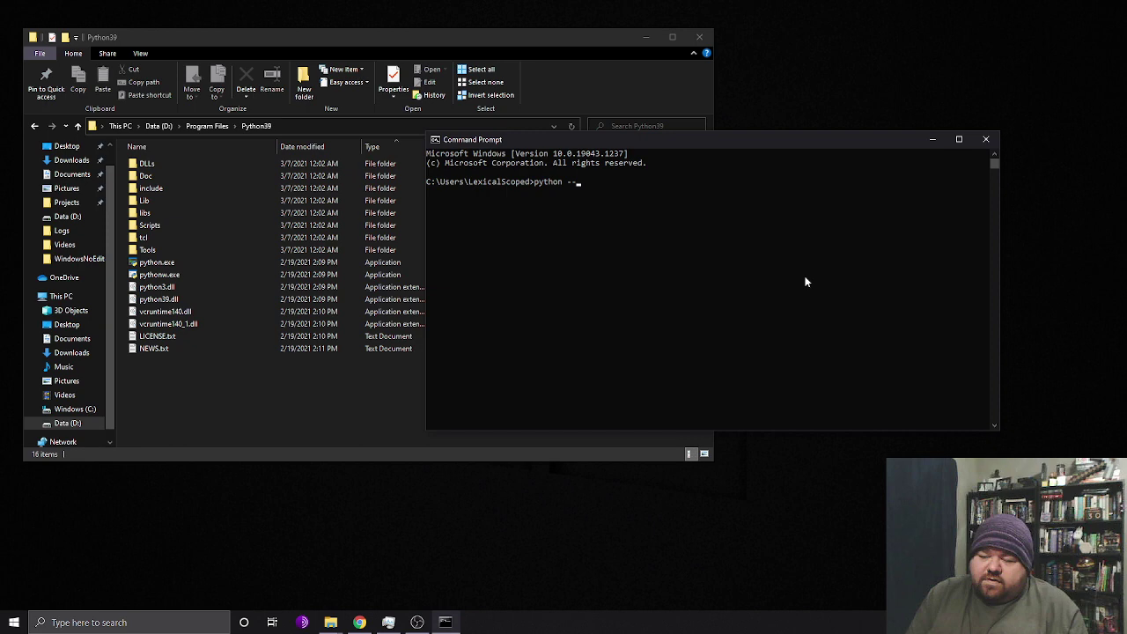
type("e")
key("BackSpace")
type("v")
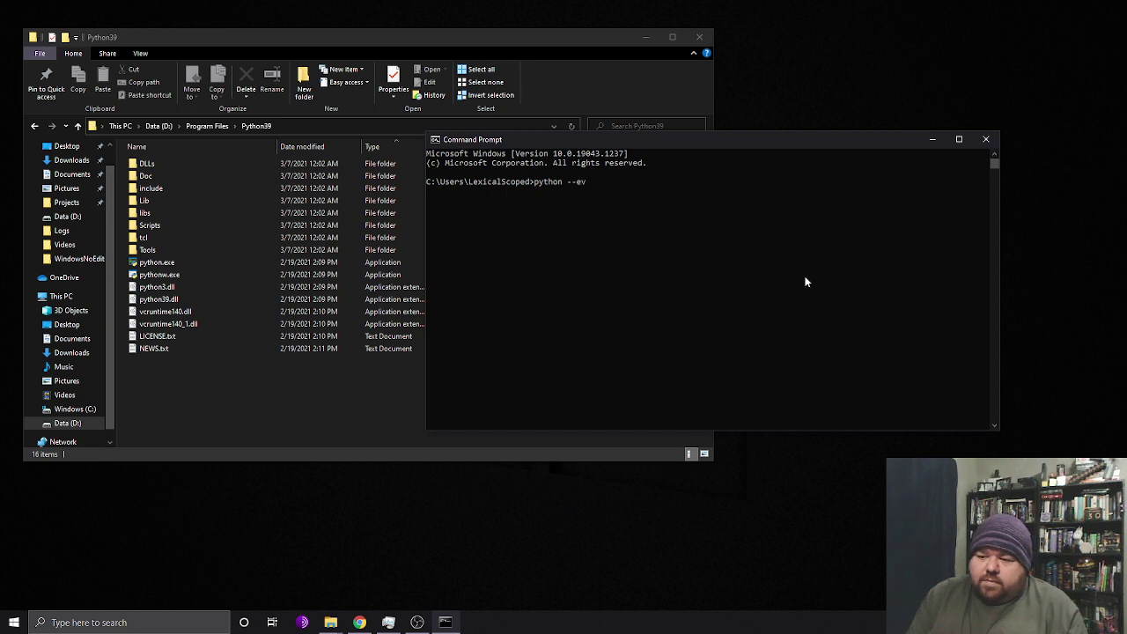
type("ersion")
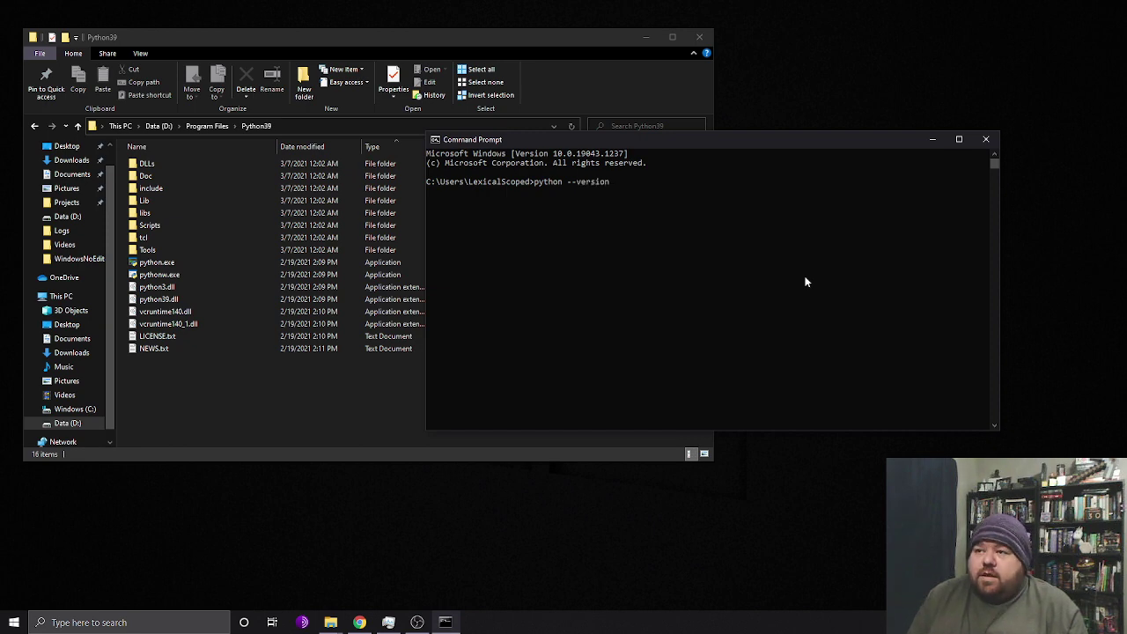
key("Return")
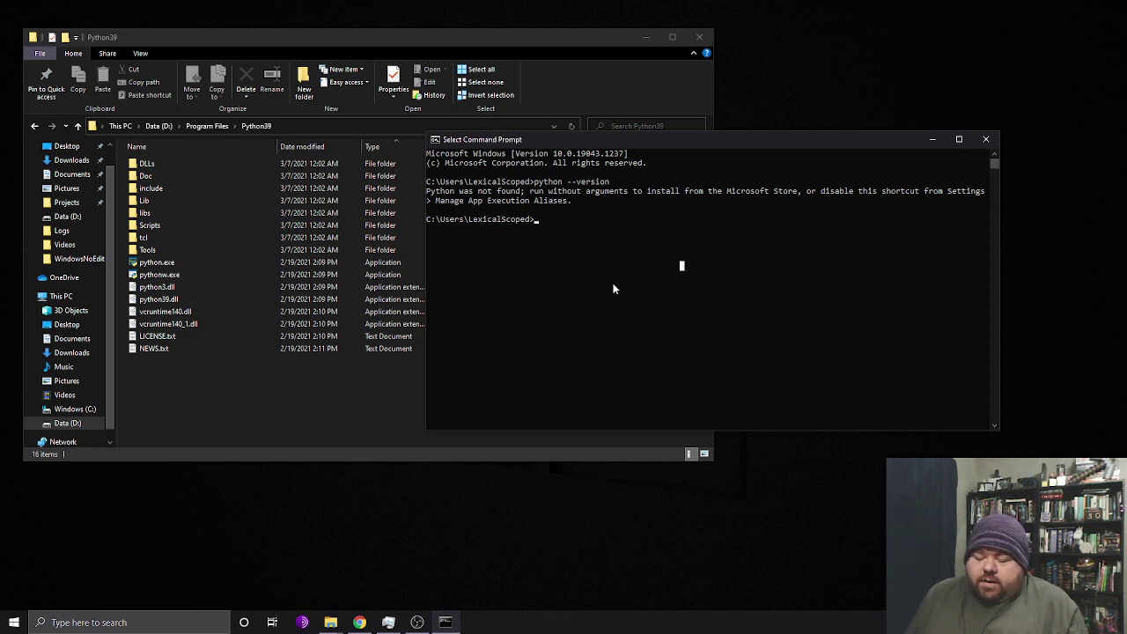
Run cd "D:\Program Files\Python39" in Command Prompt, taking the folder path from File Explorer
type("cd \"")
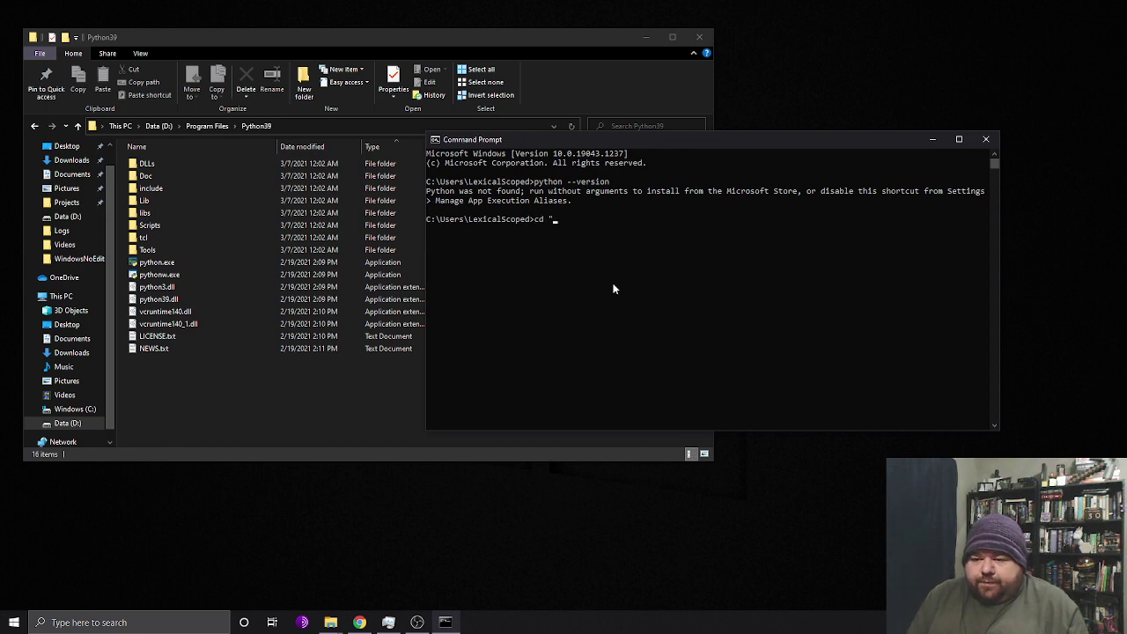
left_click(289, 126)
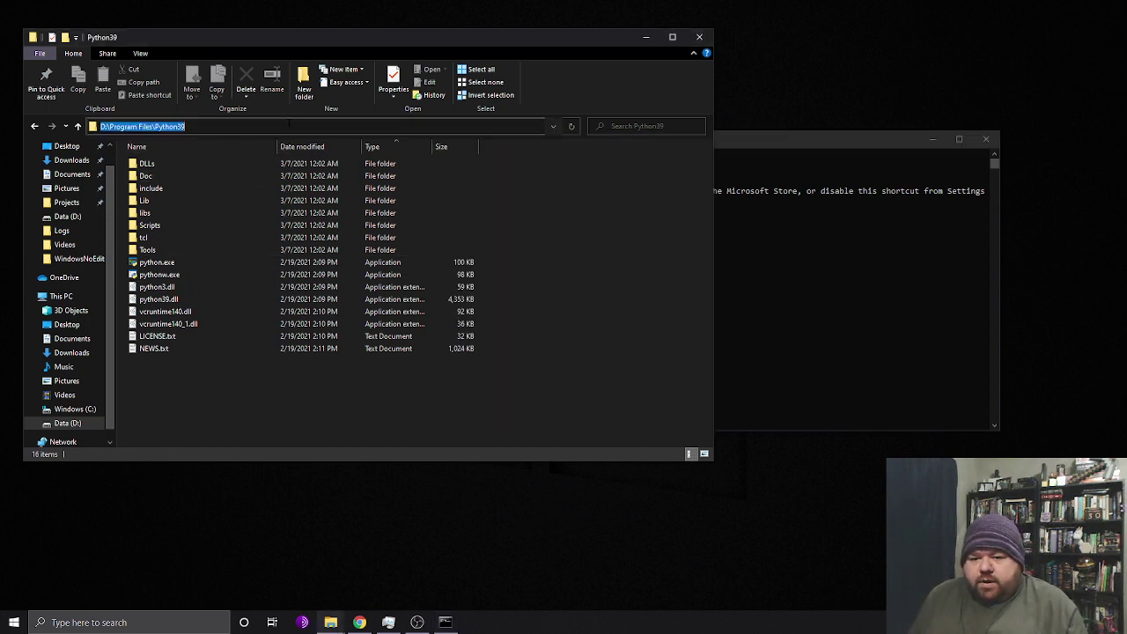
left_click(787, 240)
type("d \"")
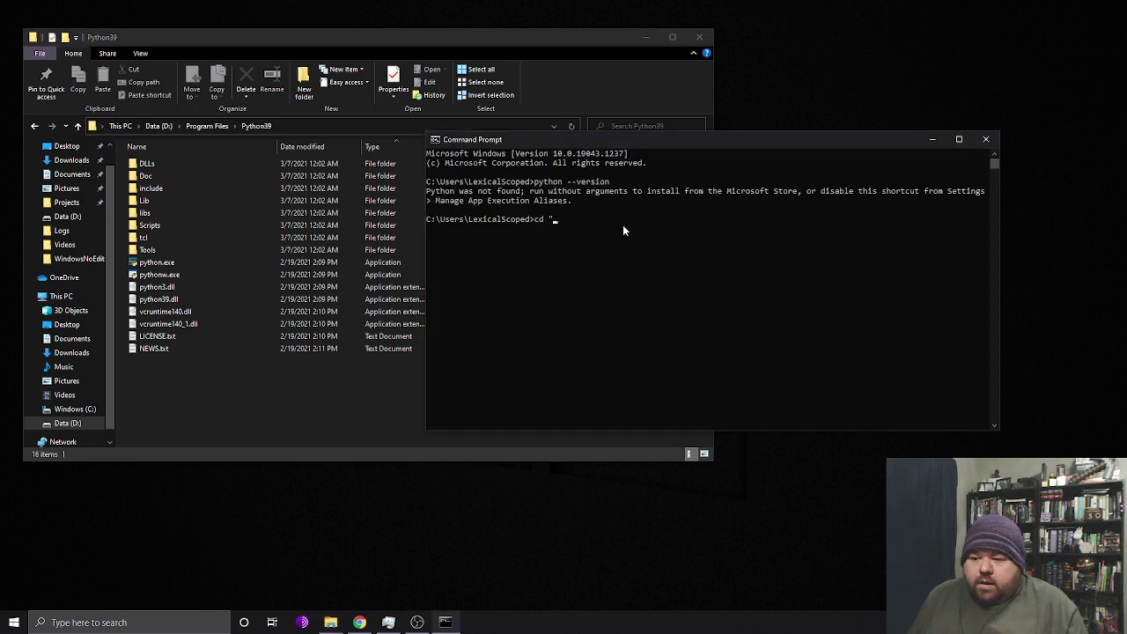
type("D:\\Program Files\\Python39")
type("\"")
key("Return")
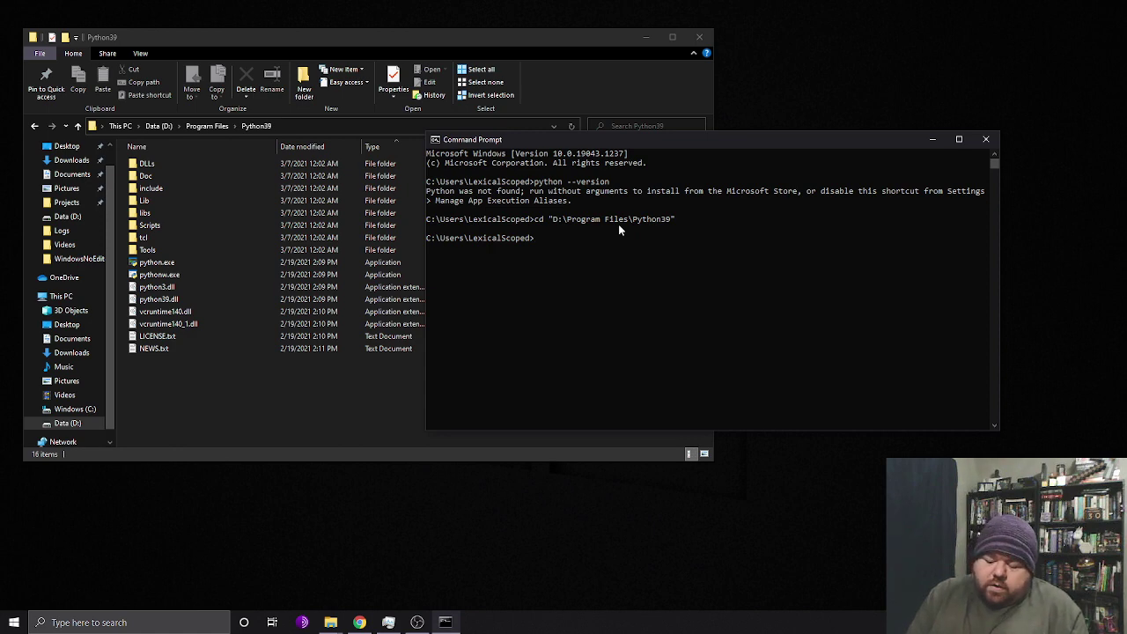
Check the Python version again with python --version after the directory command
type("python --versi")
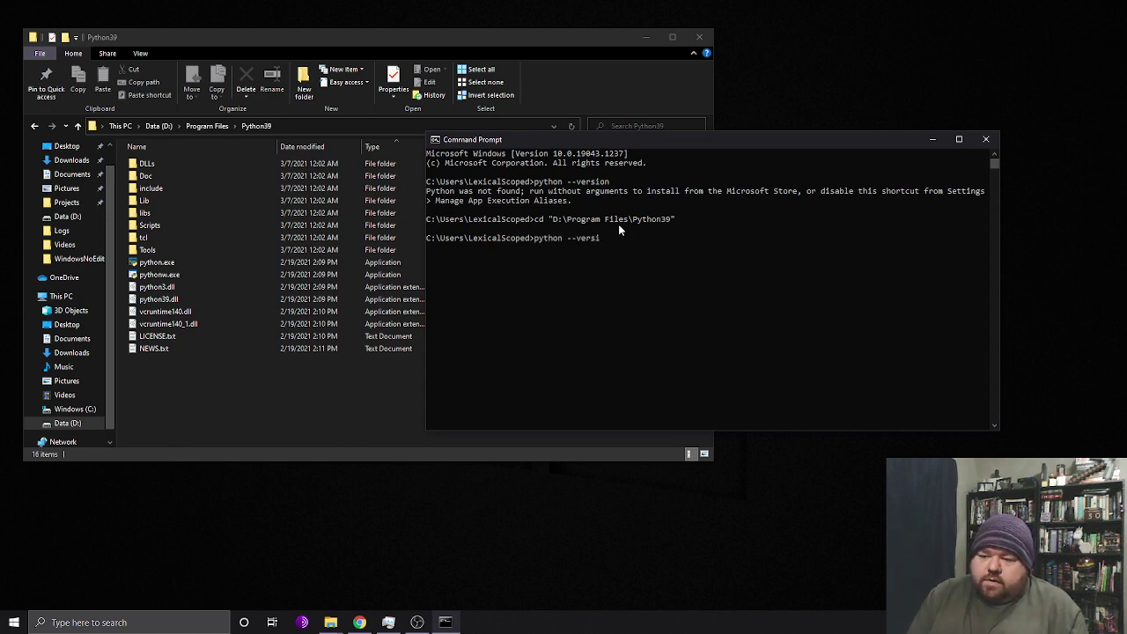
type("on")
key("Return")
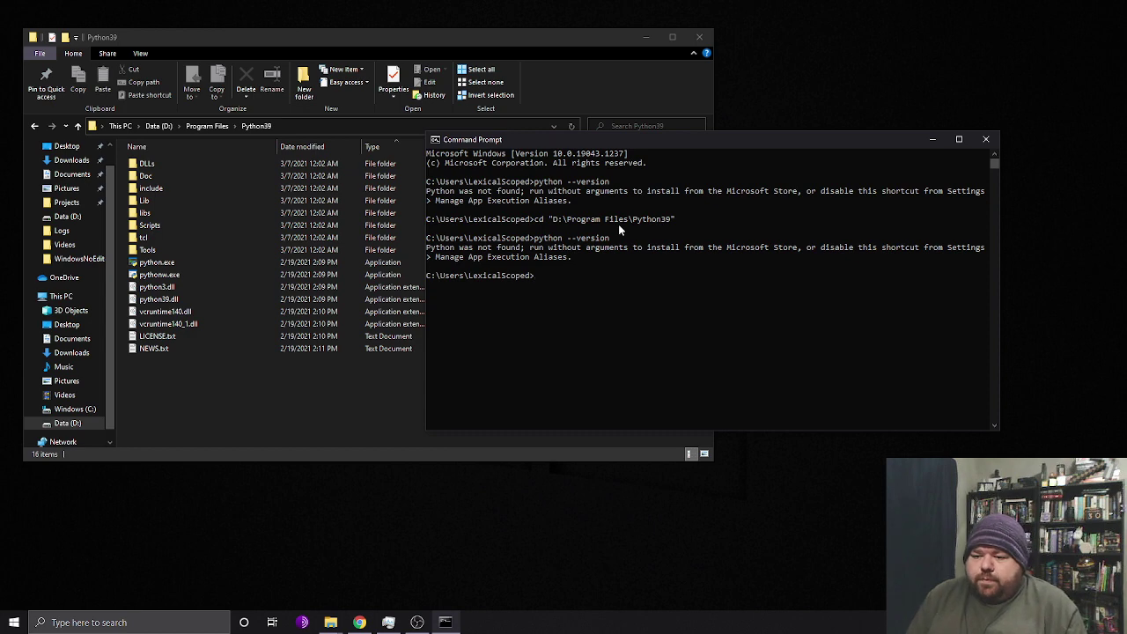
Switch the prompt to the D: drive and run python --version from the Python39 folder
type("d:")
key("Return")
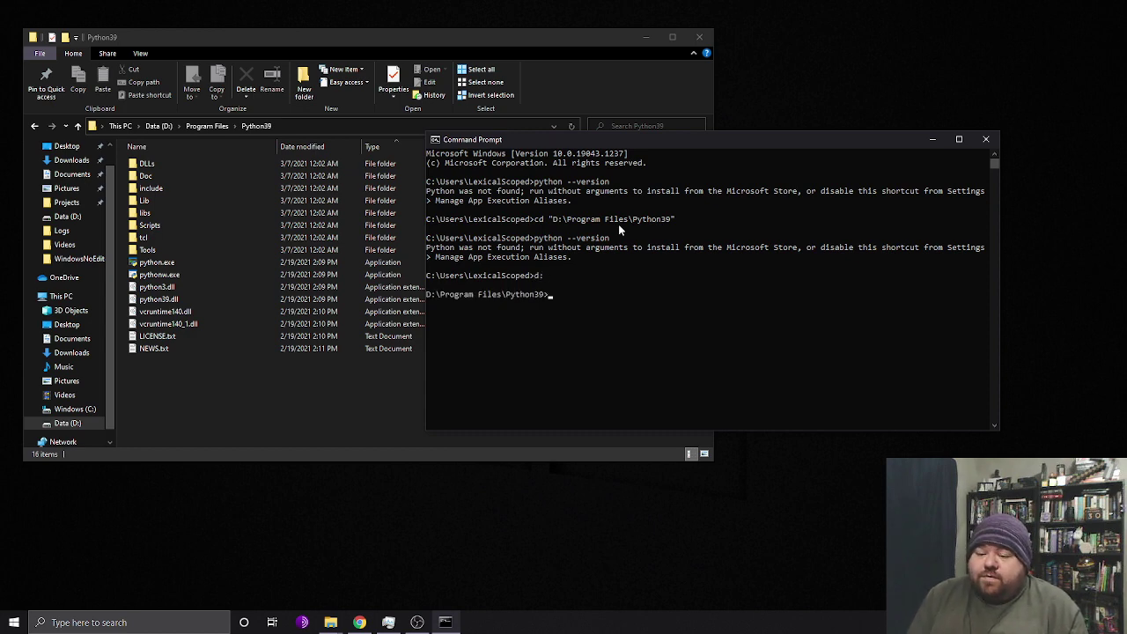
type("python")
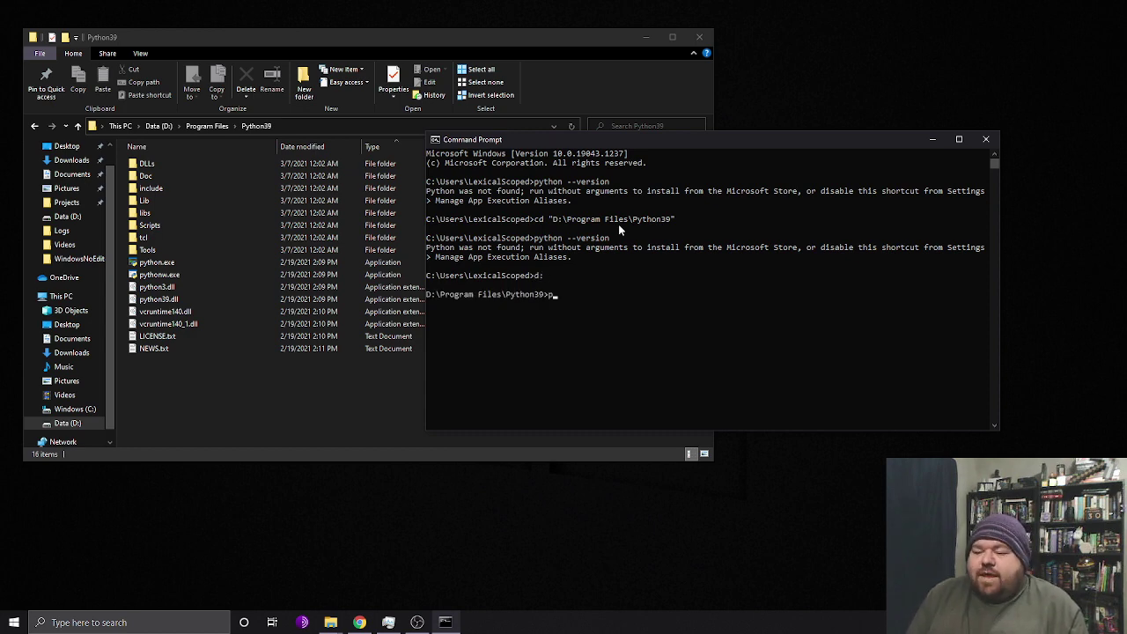
type(" --")
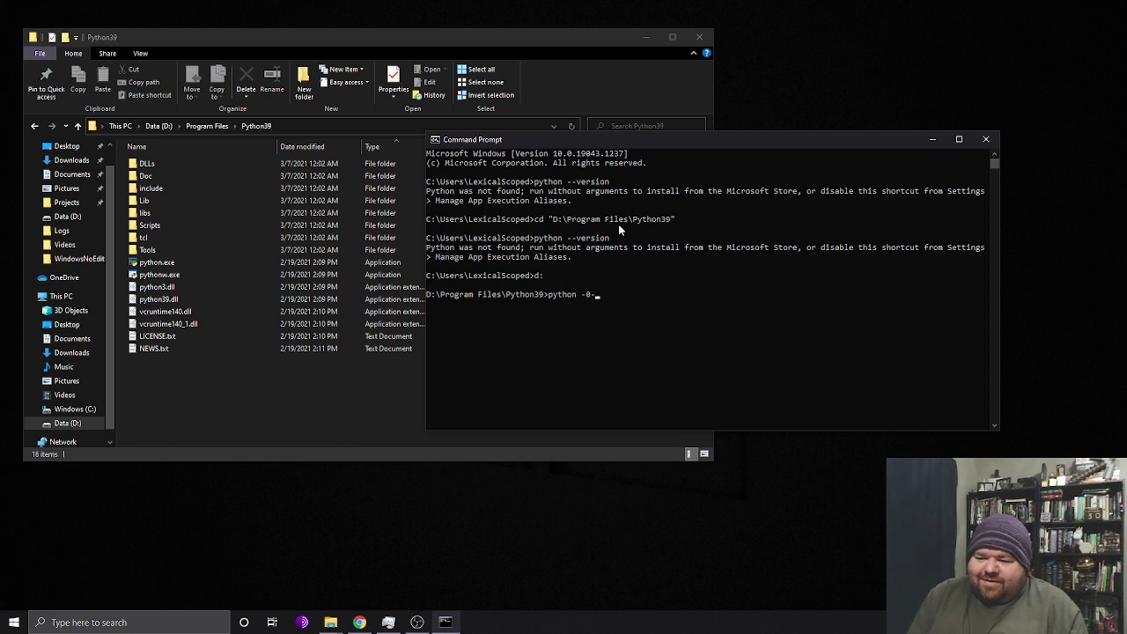
type("version")
key("Return")
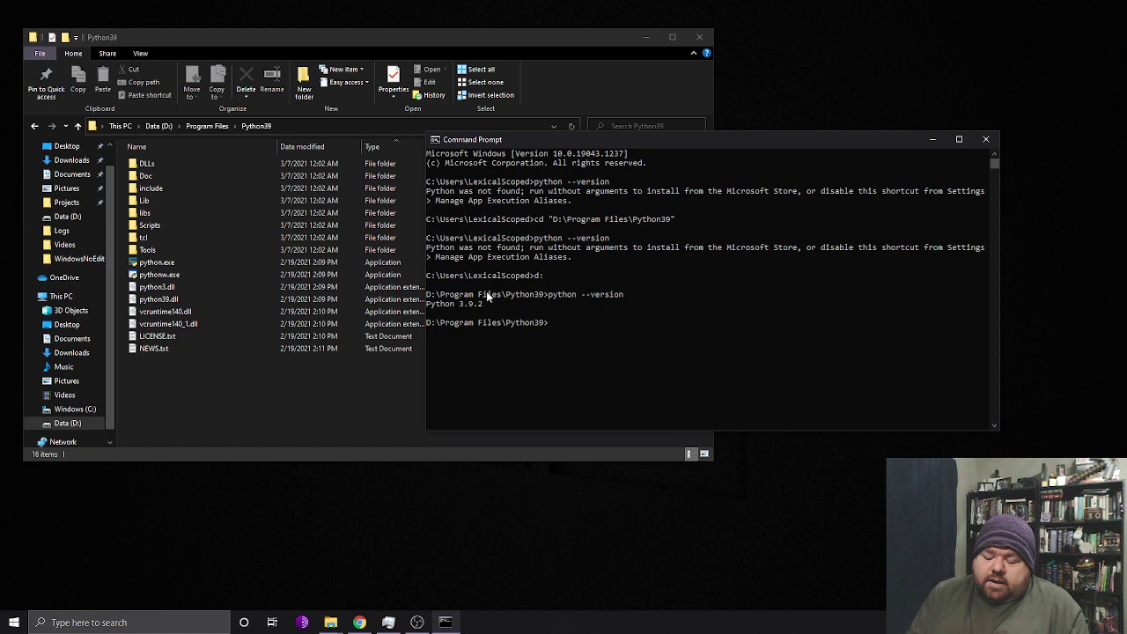
Run SystemPropertiesAdvanced from the prompt, move the System Properties dialog aside and open the environment variables
type("Syste")
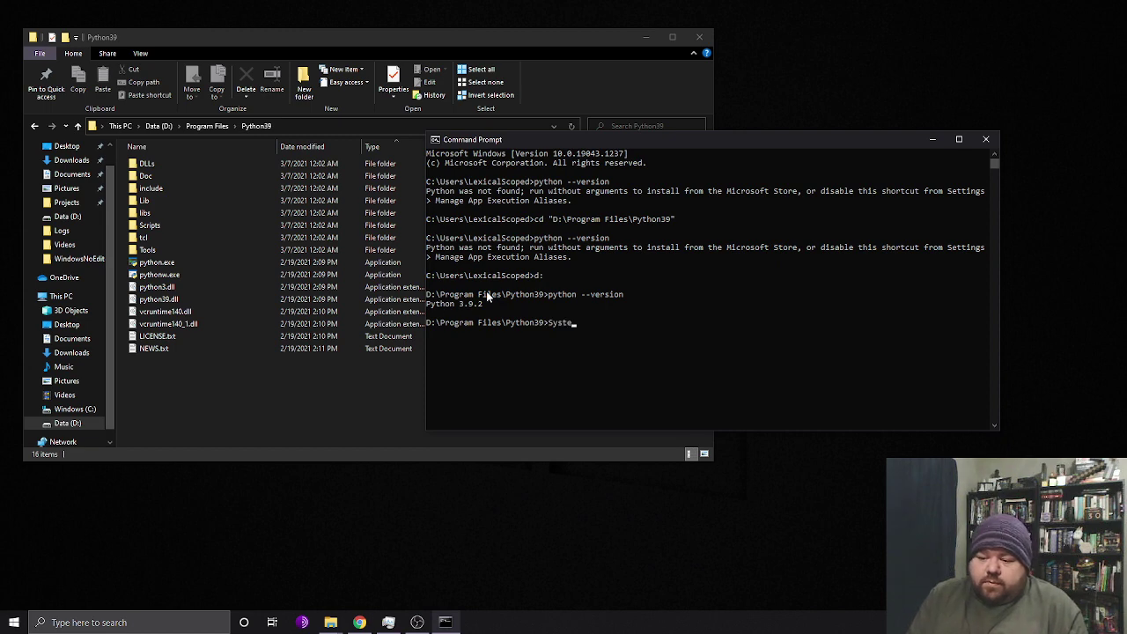
type("mProperties")
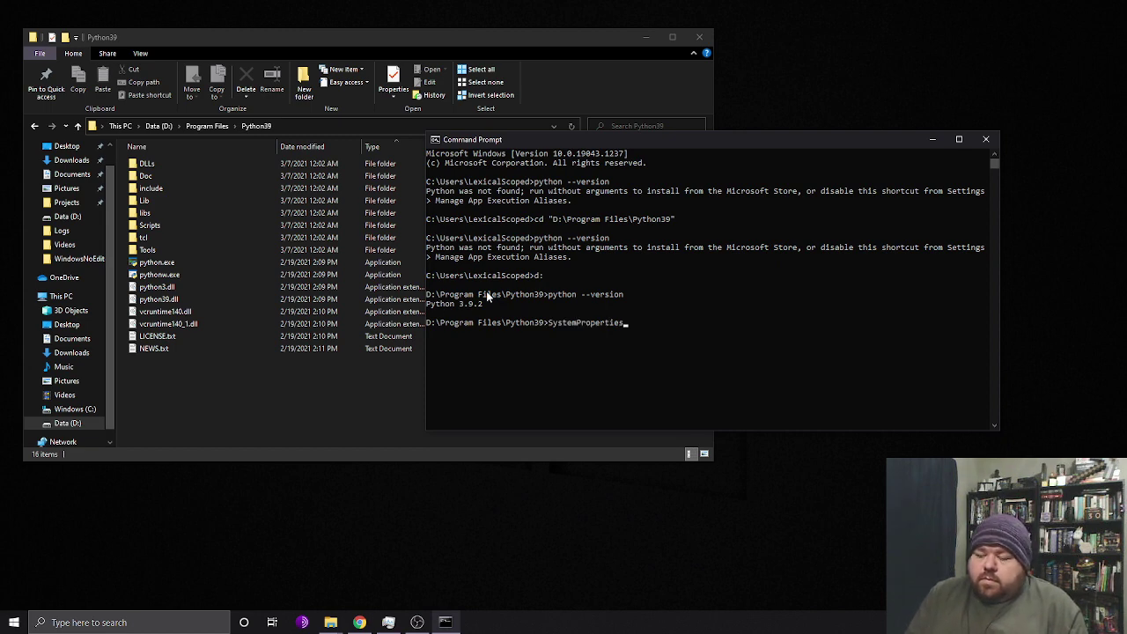
type("Advanced")
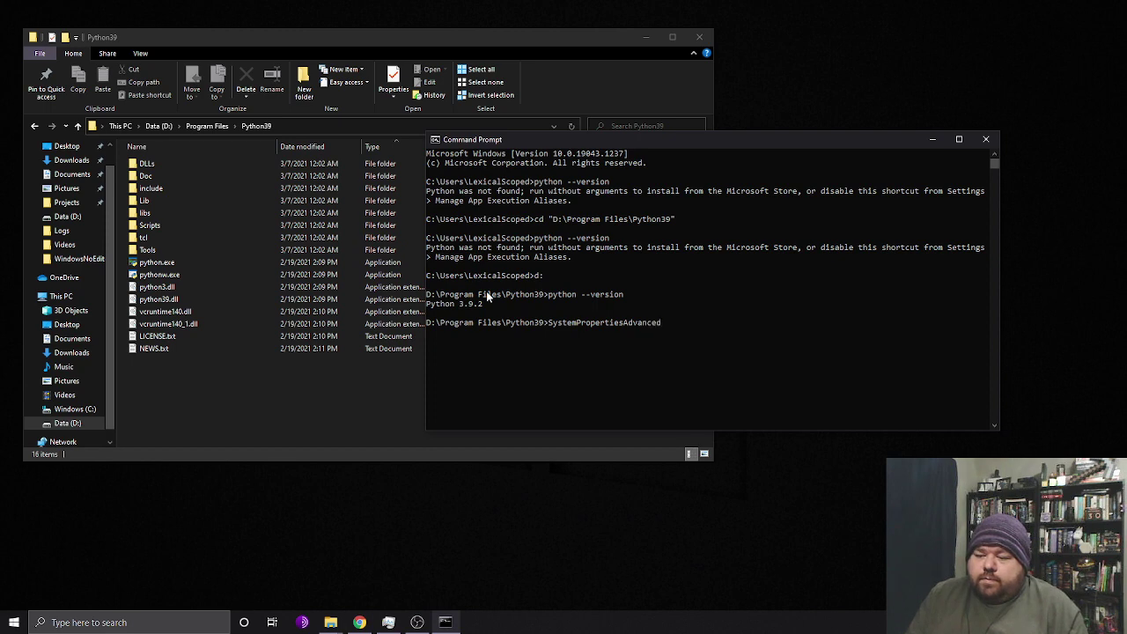
key("Return")
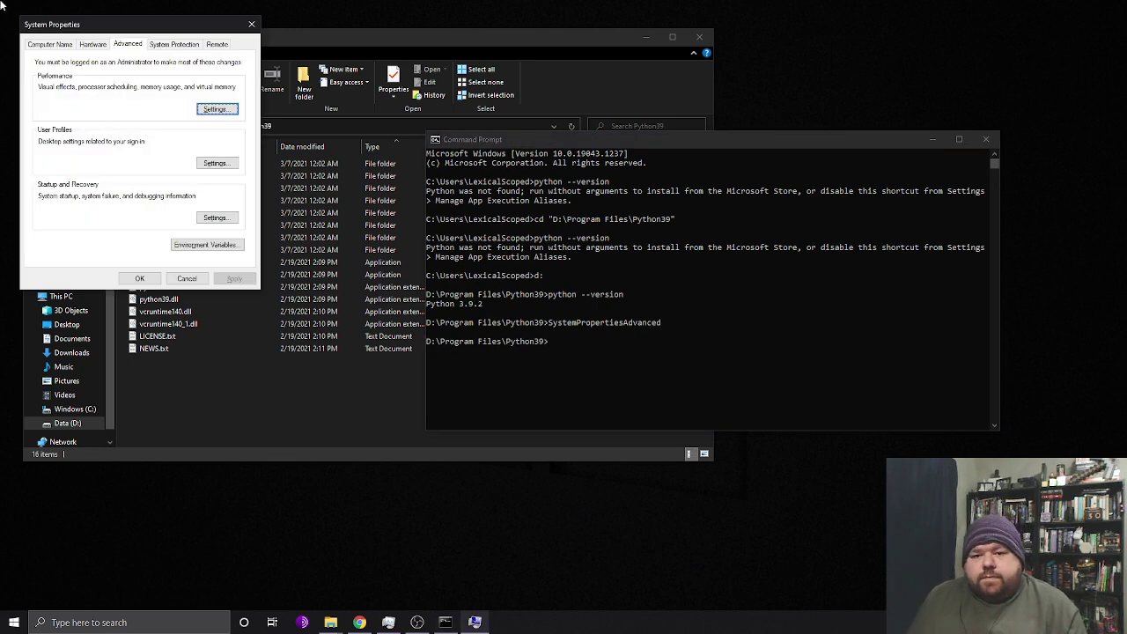
left_click_drag(180, 34, 912, 95)
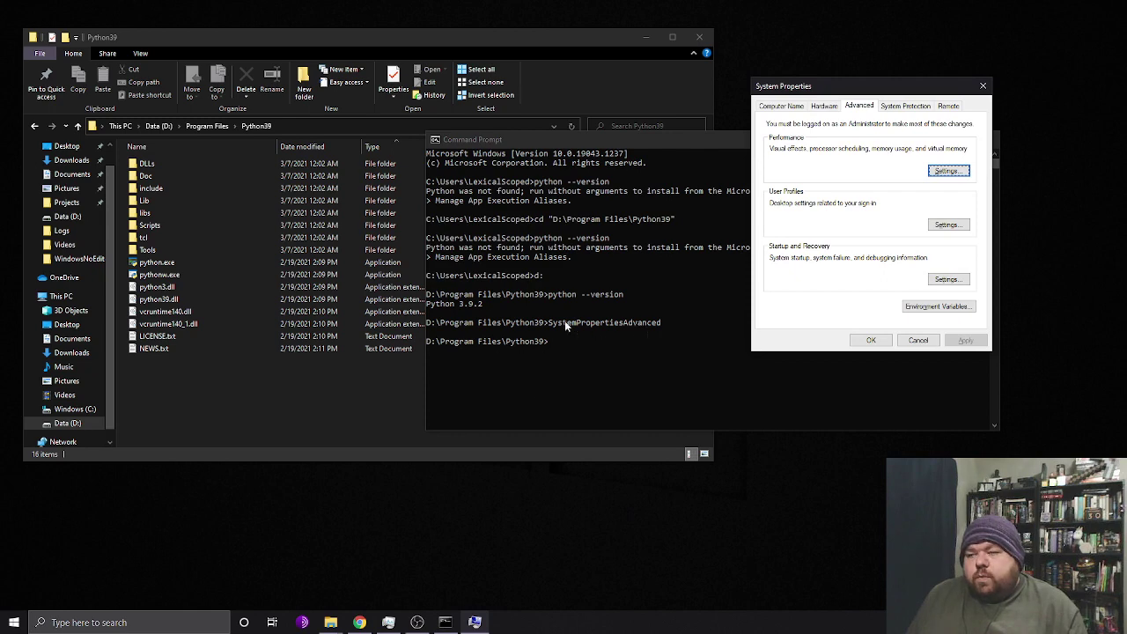
left_click(955, 310)
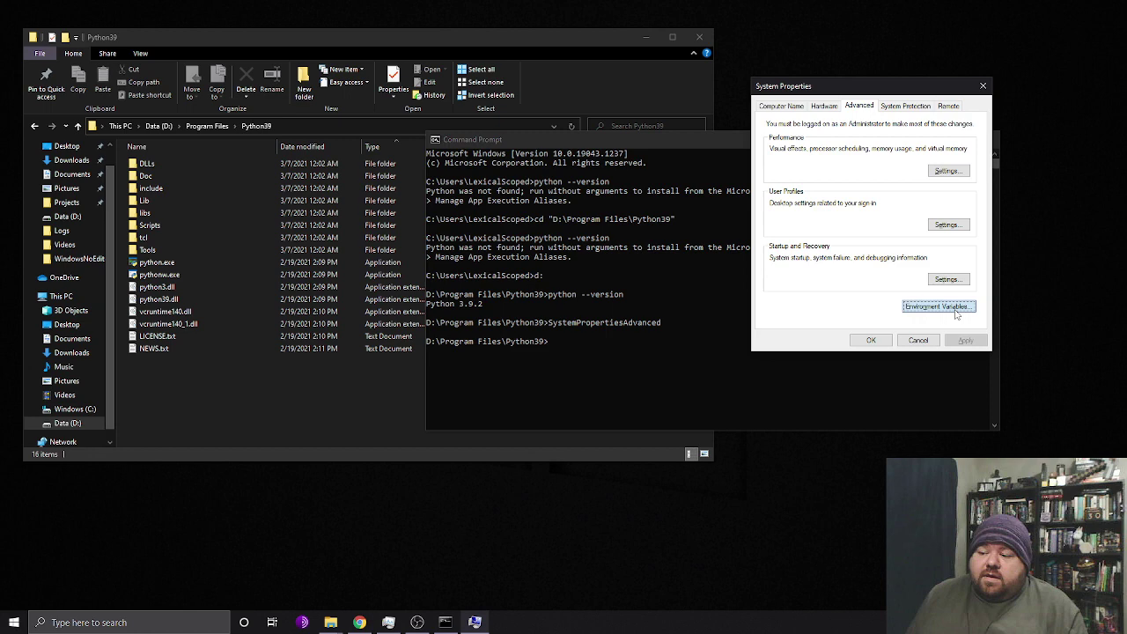
Edit the Path system variable and add the new entry D:\Program Files\Python39
scroll(559, 373, "down", 1)
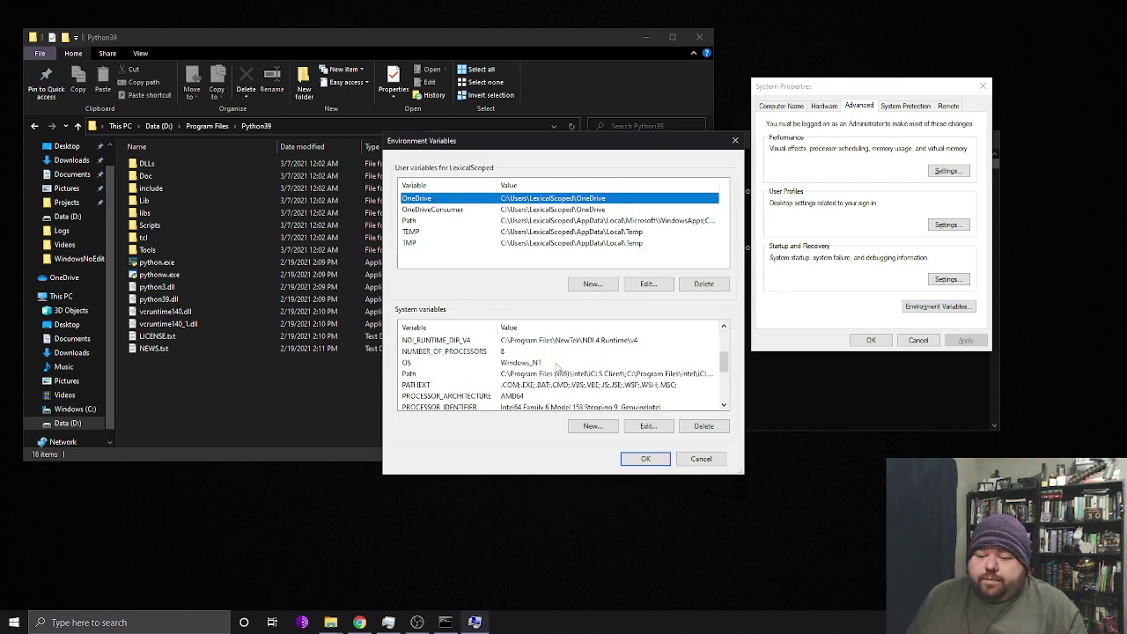
left_click(594, 376)
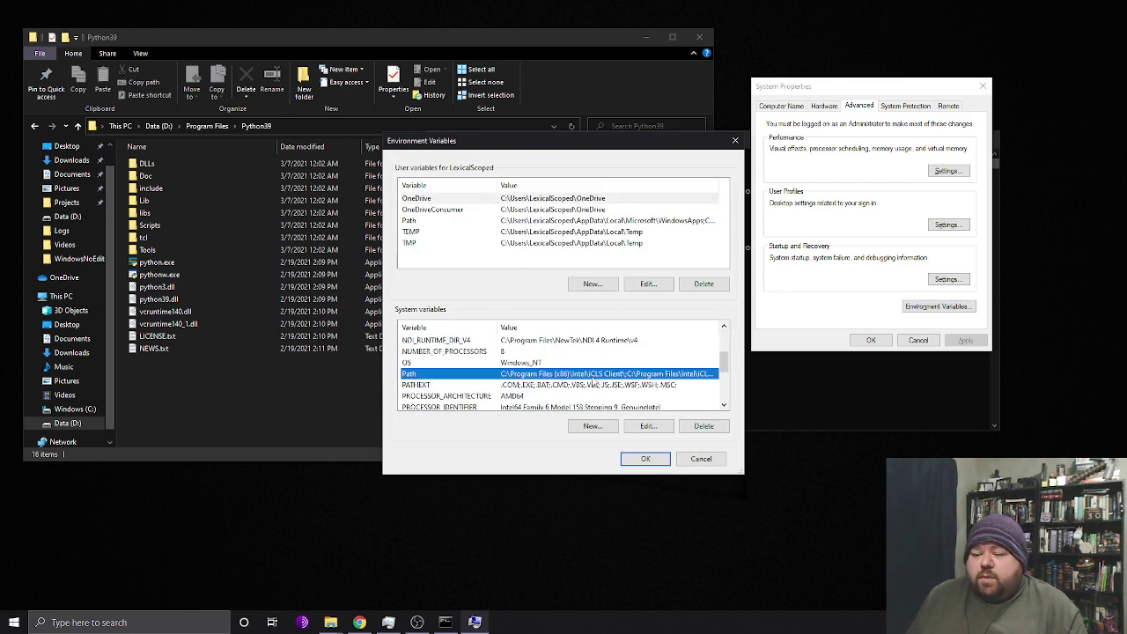
left_click(430, 387)
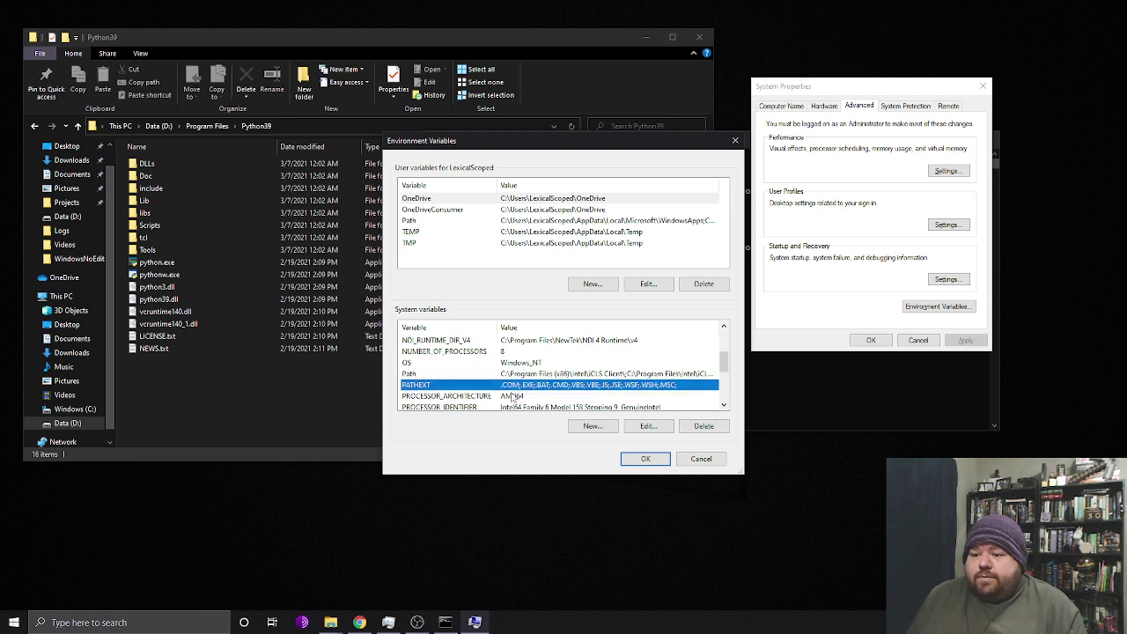
left_click(628, 375)
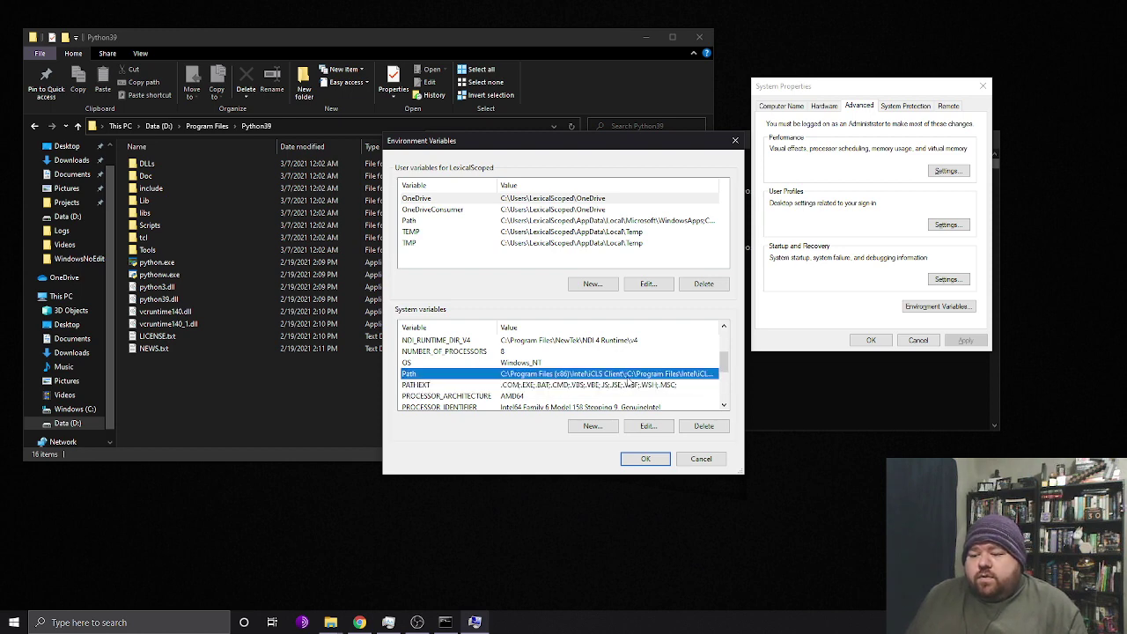
left_click(649, 426)
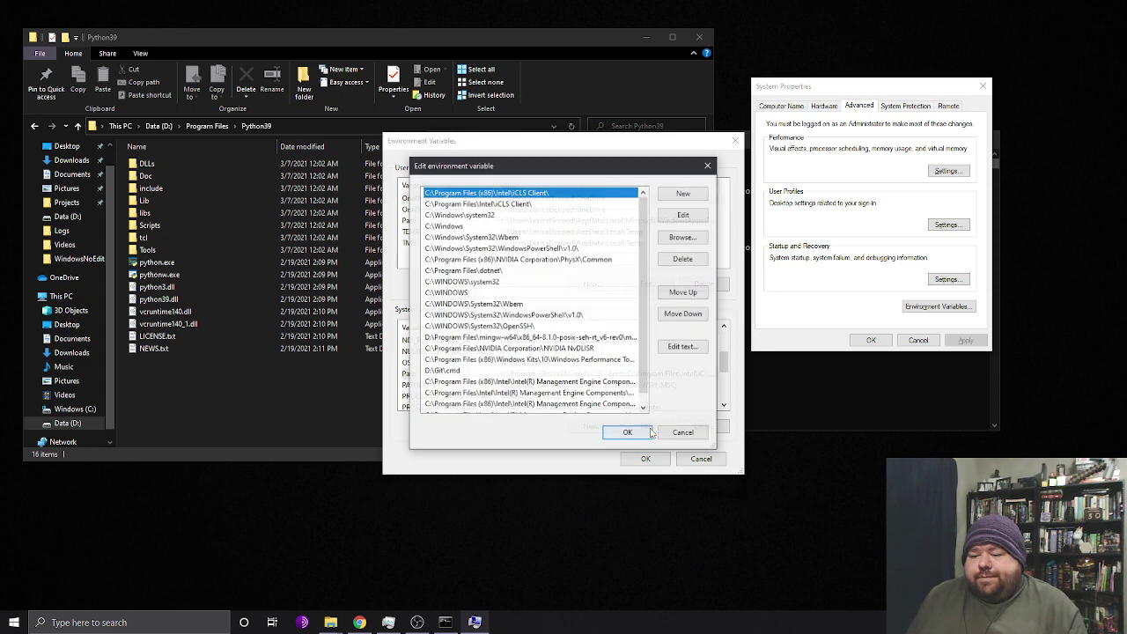
left_click(696, 193)
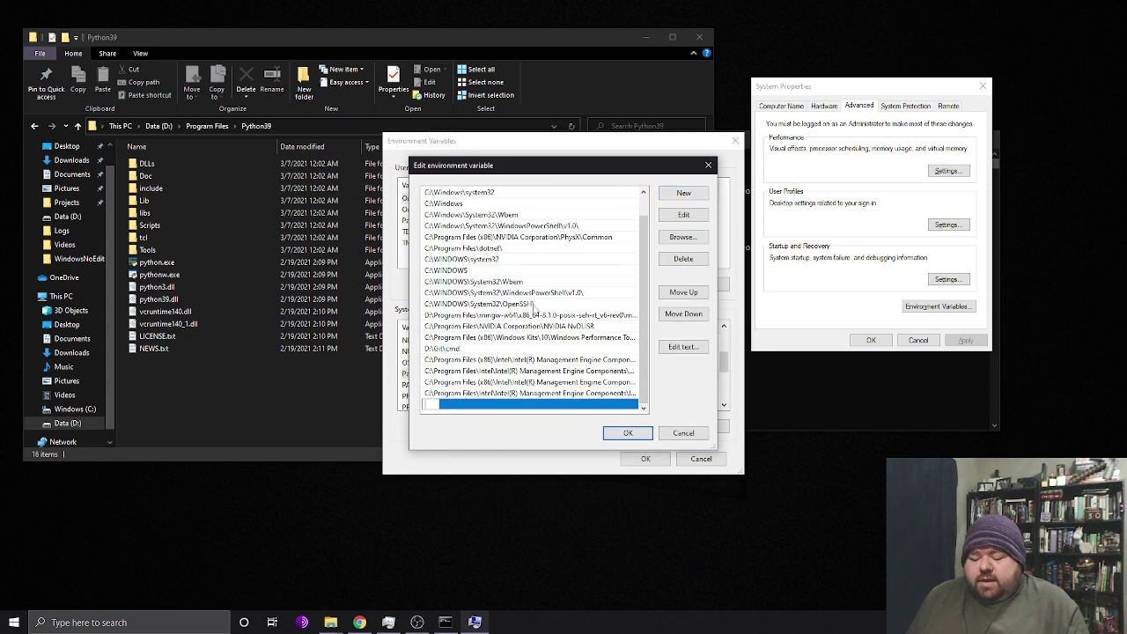
type("D:\\Program Files\\Python39")
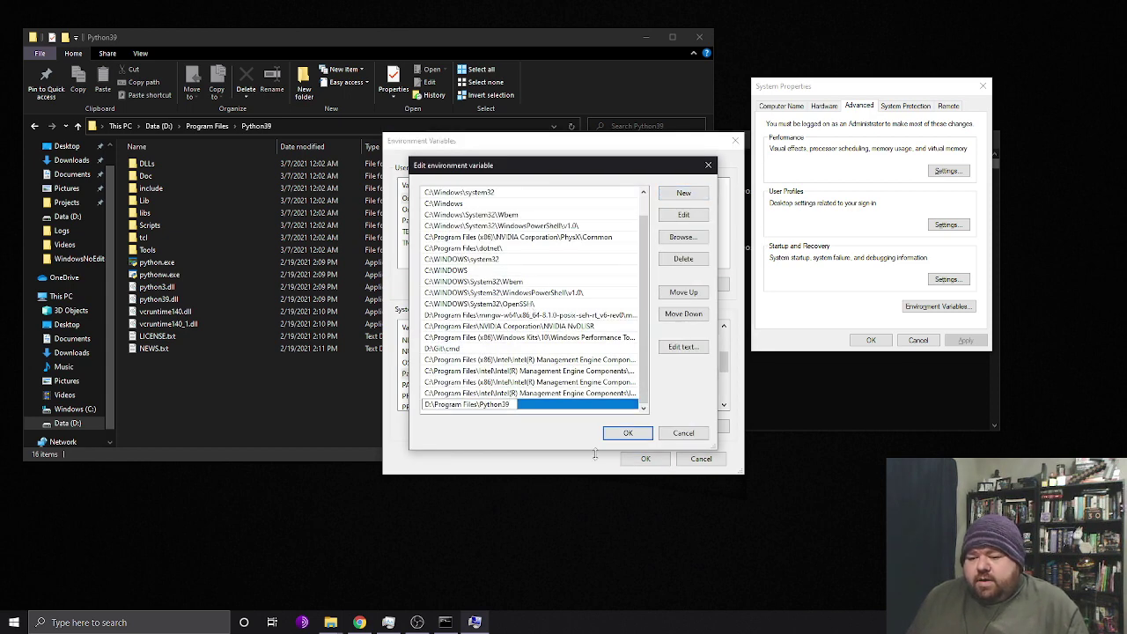
Add a second Path entry, D:\Program Files\Python39\Scripts, and confirm the edited Path variable
left_click(683, 193)
type("D:\\Program Files\\Python39")
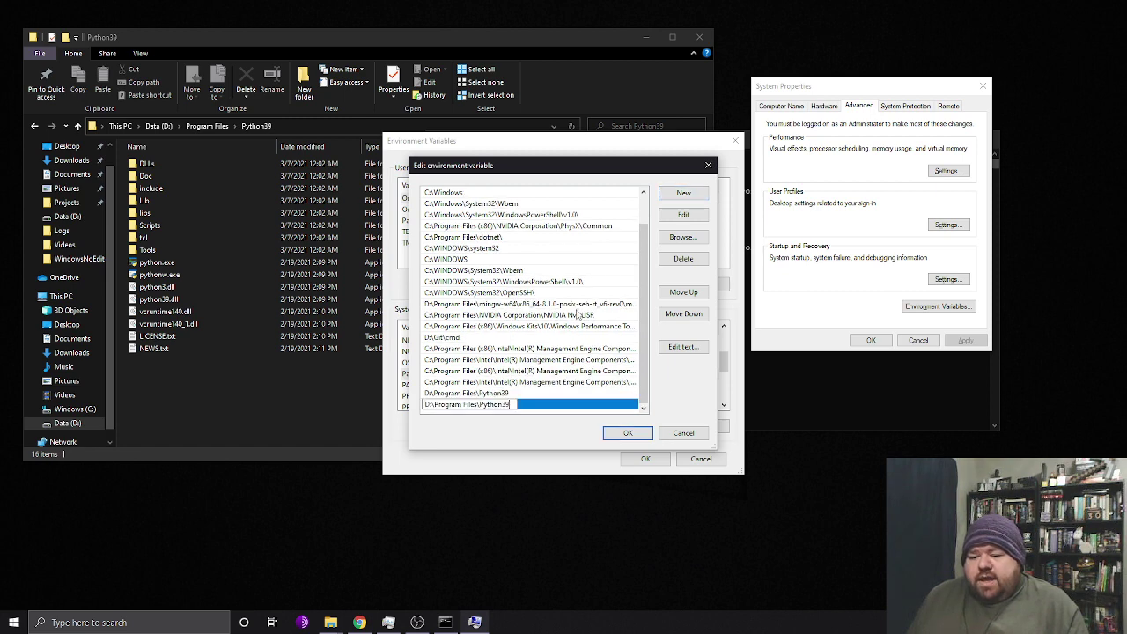
type("\\Sc")
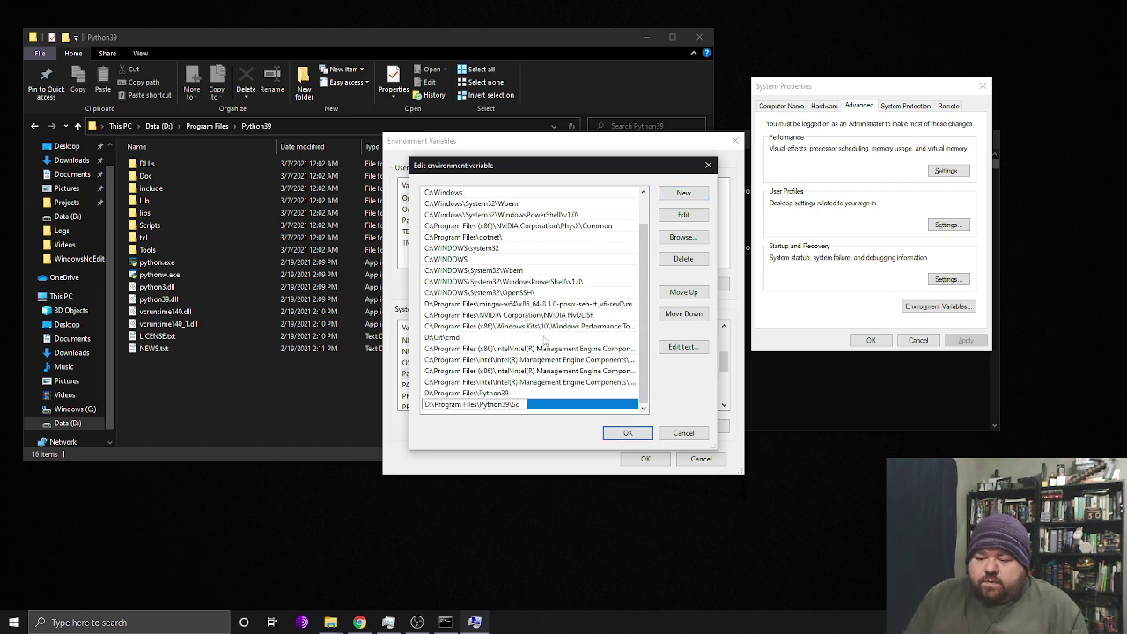
type("ripts")
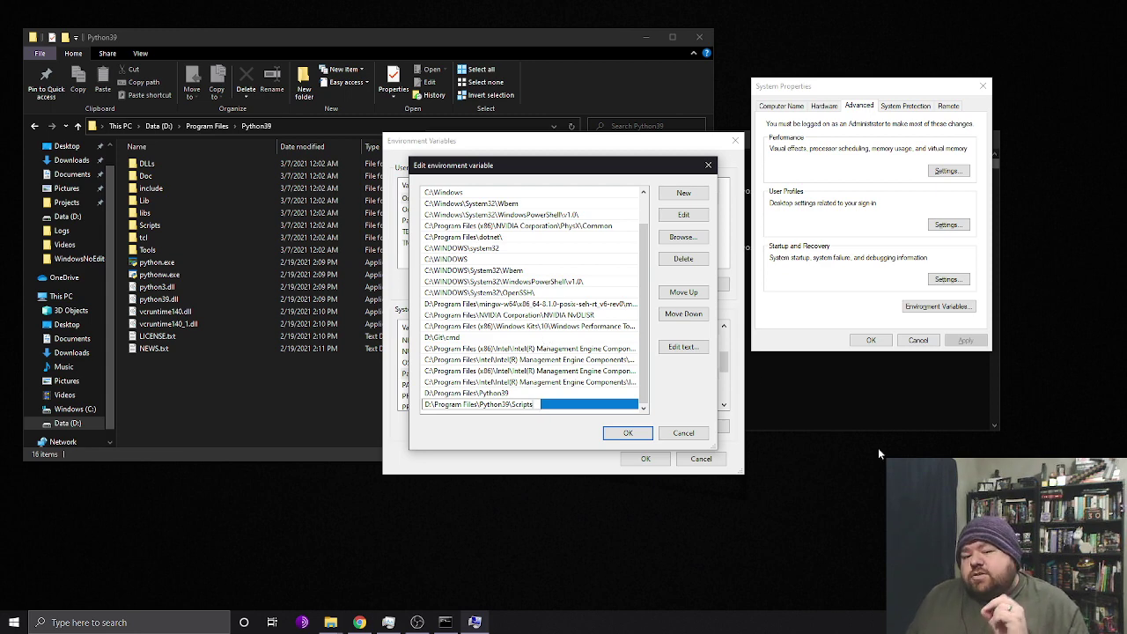
left_click(642, 434)
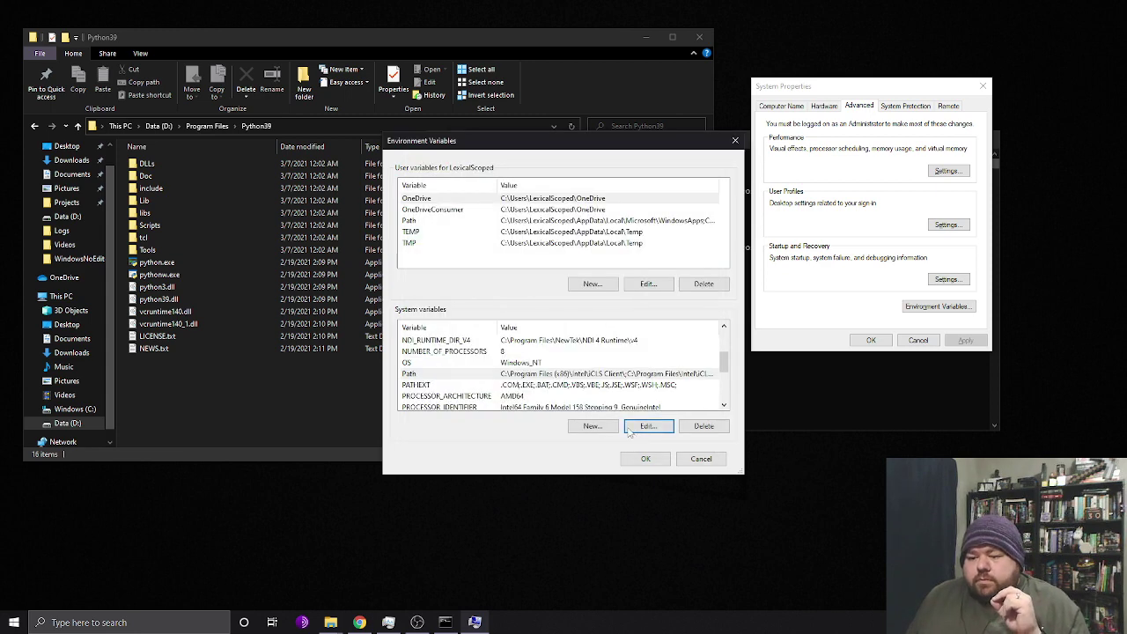
Edit the PATHEXT system variable, append .PY;.PYW to its value, and confirm the environment variable changes
left_click(614, 386)
left_click(648, 426)
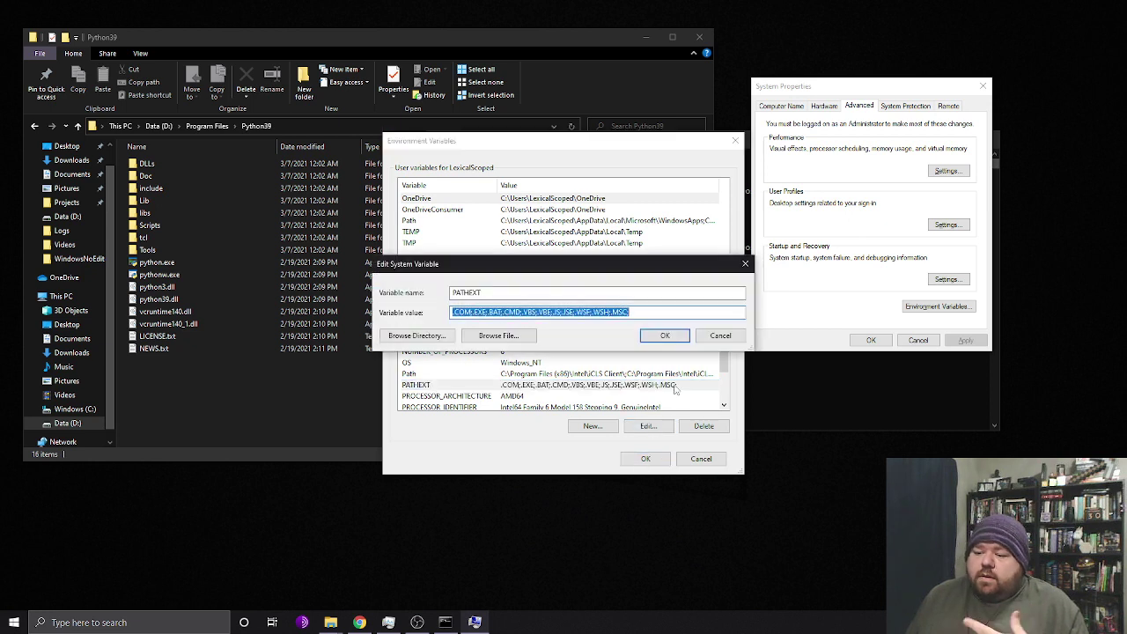
left_click(700, 312)
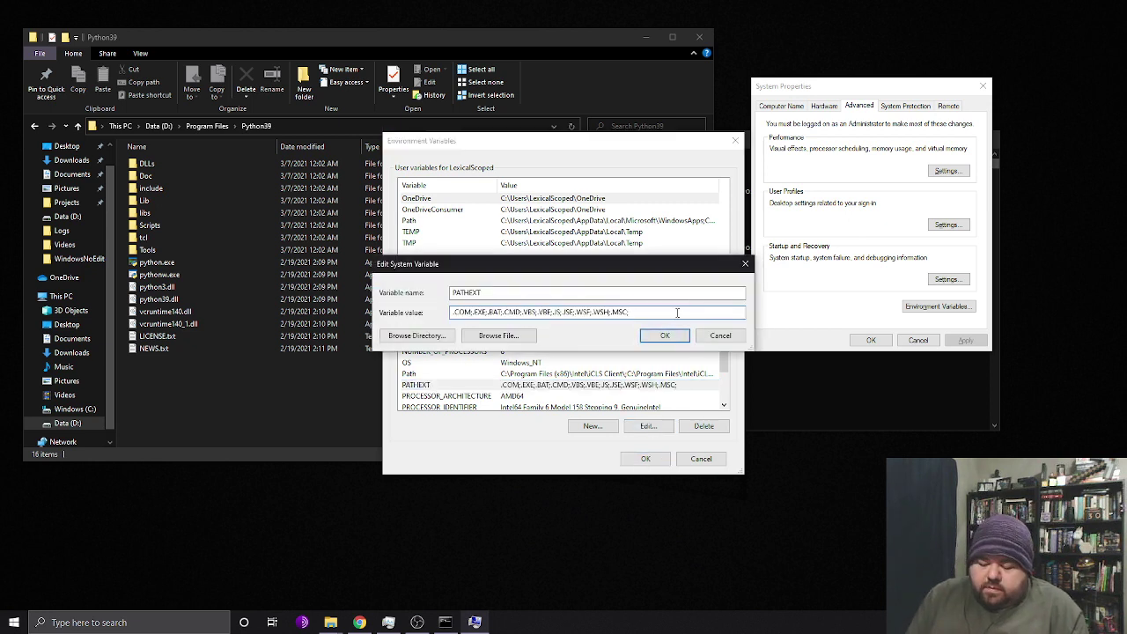
type(".P")
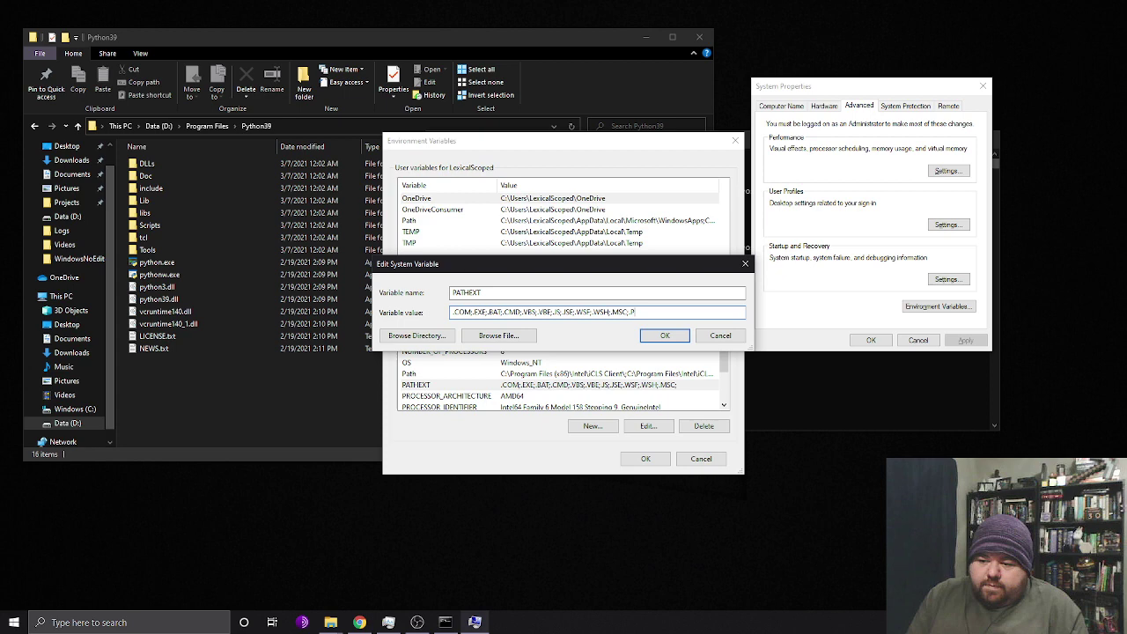
type("Y")
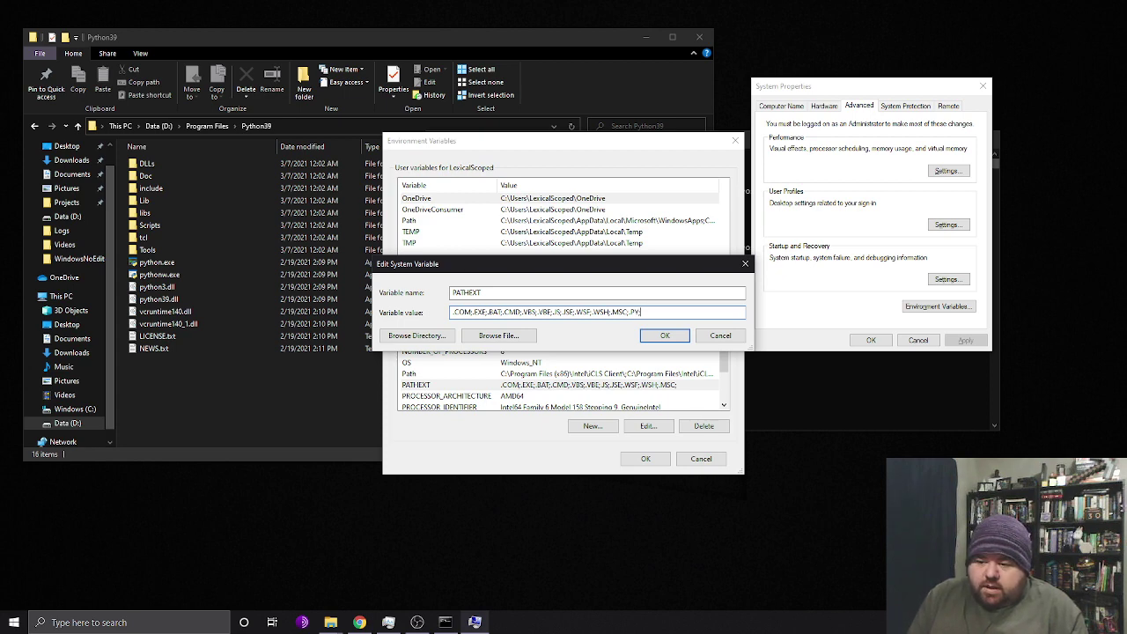
type(";.PYW")
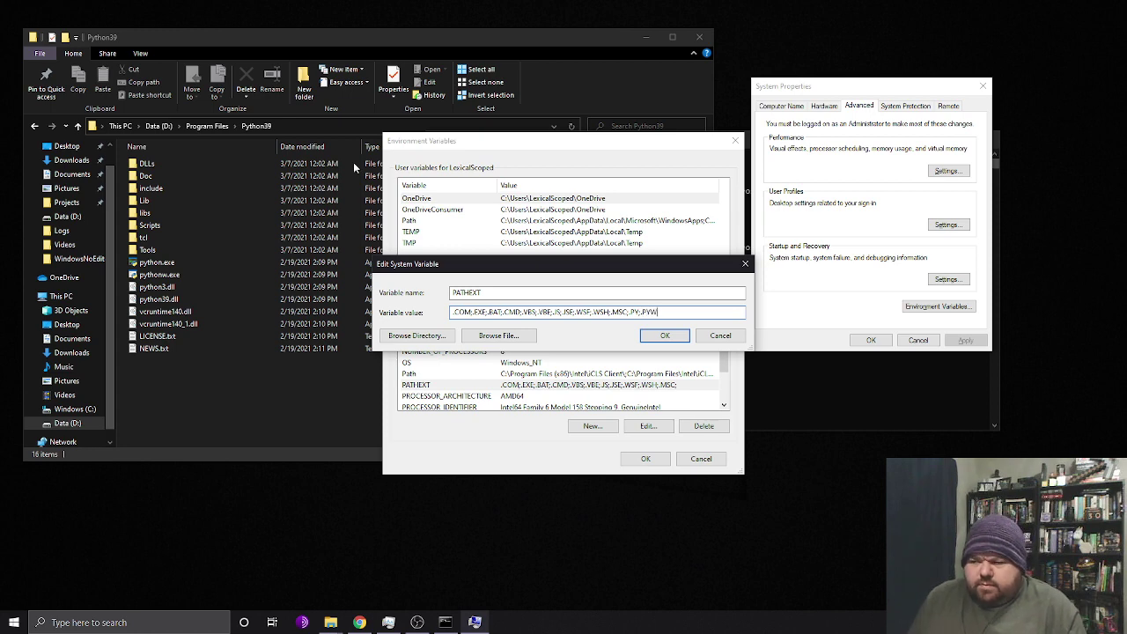
key("alt+Tab")
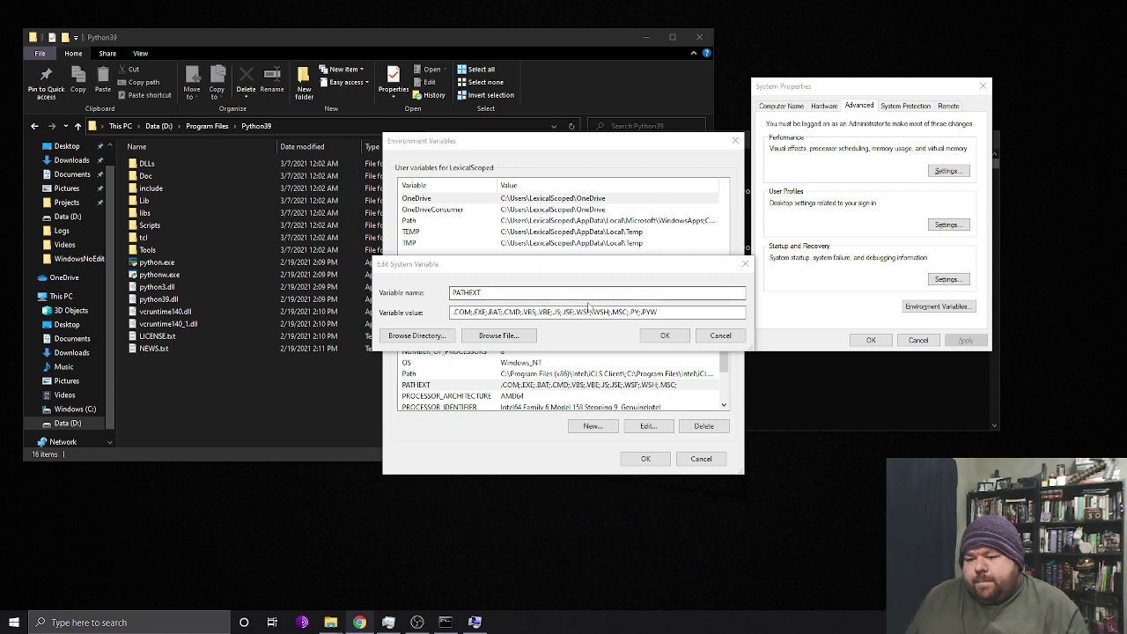
left_click(665, 336)
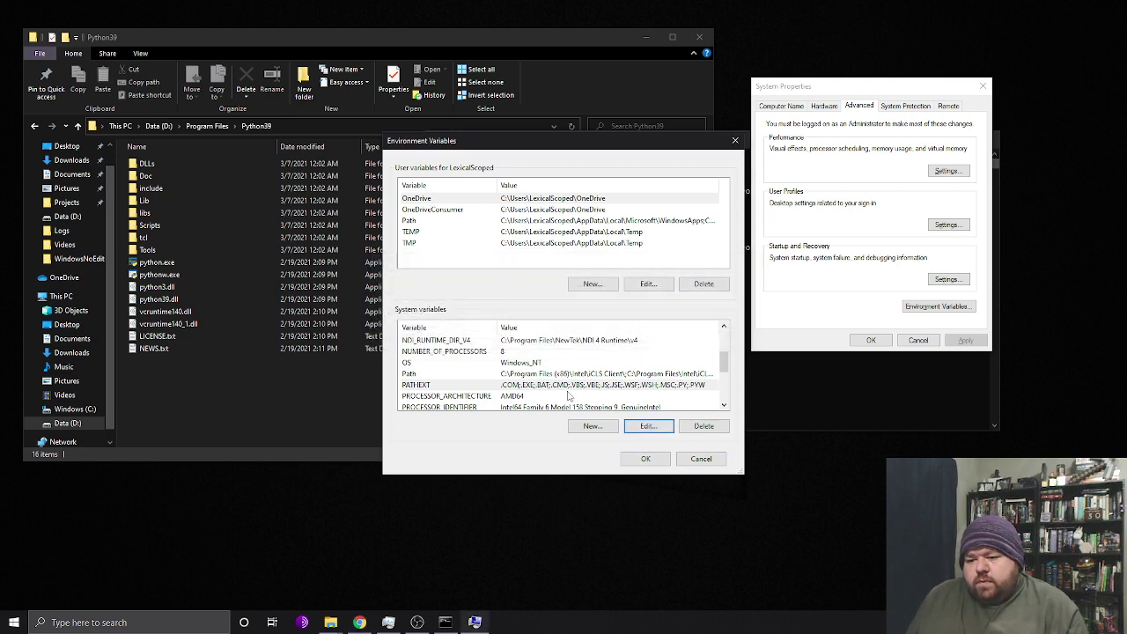
left_click(643, 459)
Run path in the already open Command Prompt to list its search path
left_click(632, 336)
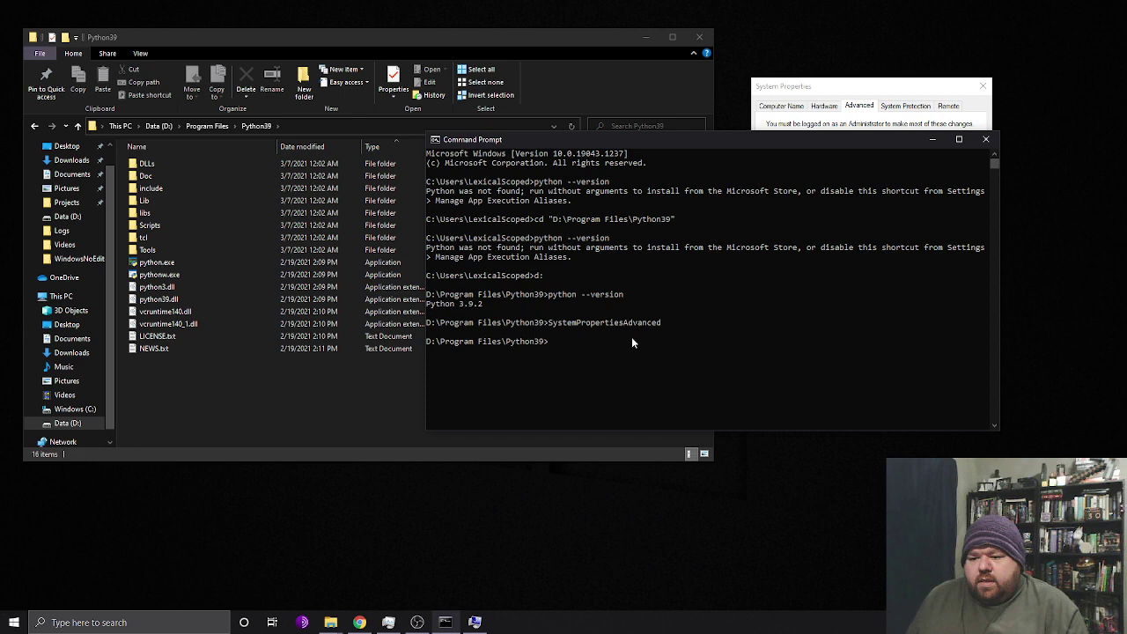
left_click(679, 365)
type("path")
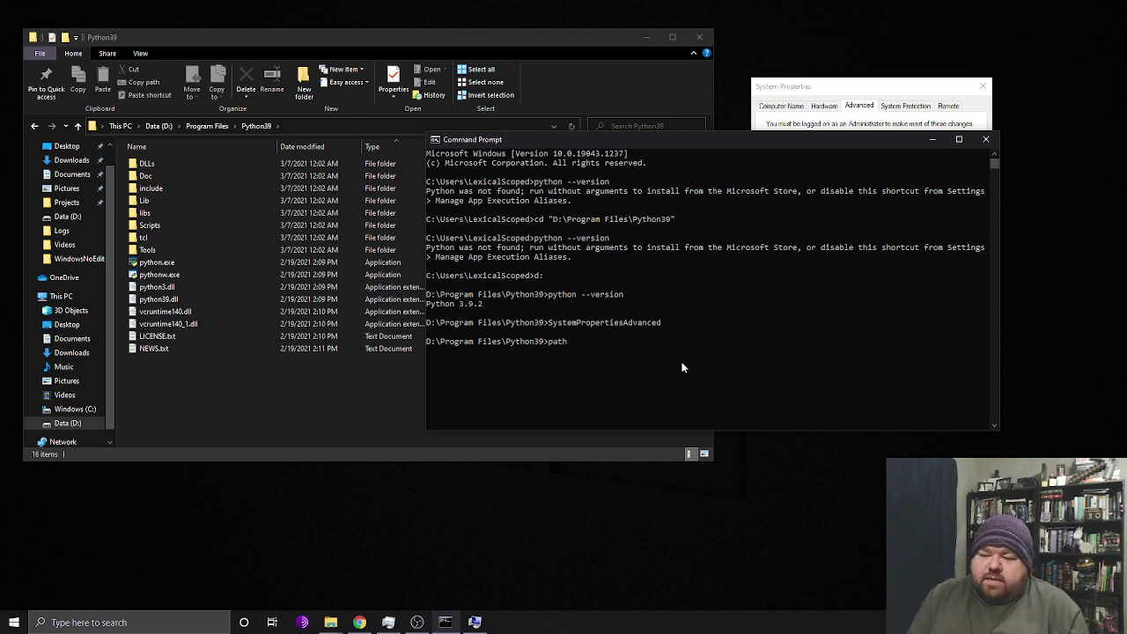
key("Return")
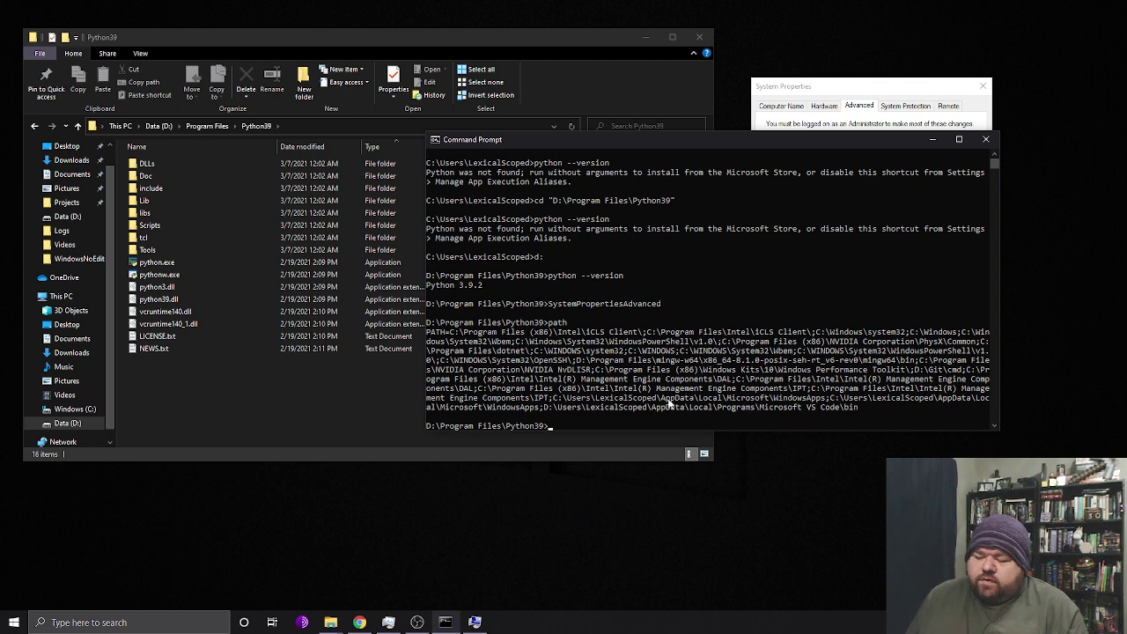
Switch the existing prompt to the C: drive and run python --version there
key("Up")
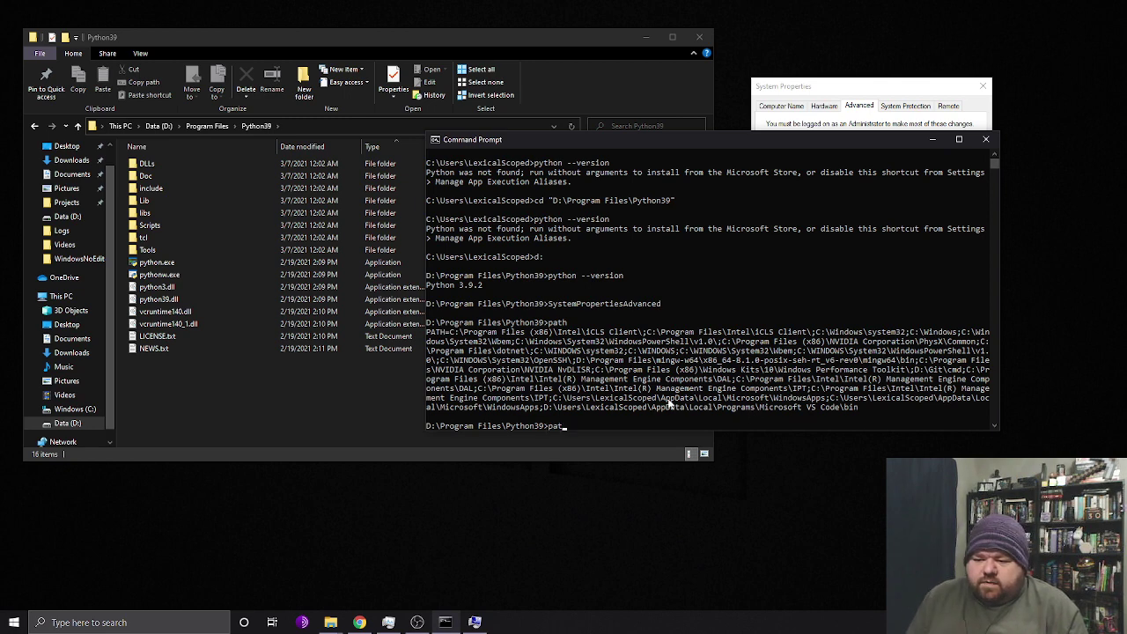
key("Return")
type("python --version")
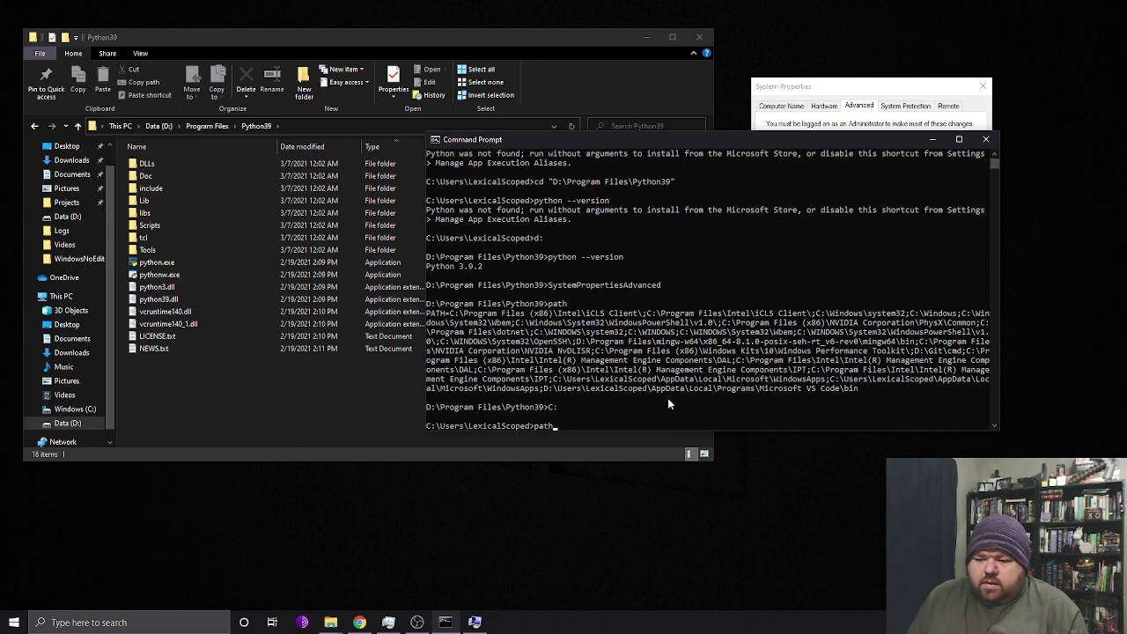
key("Return")
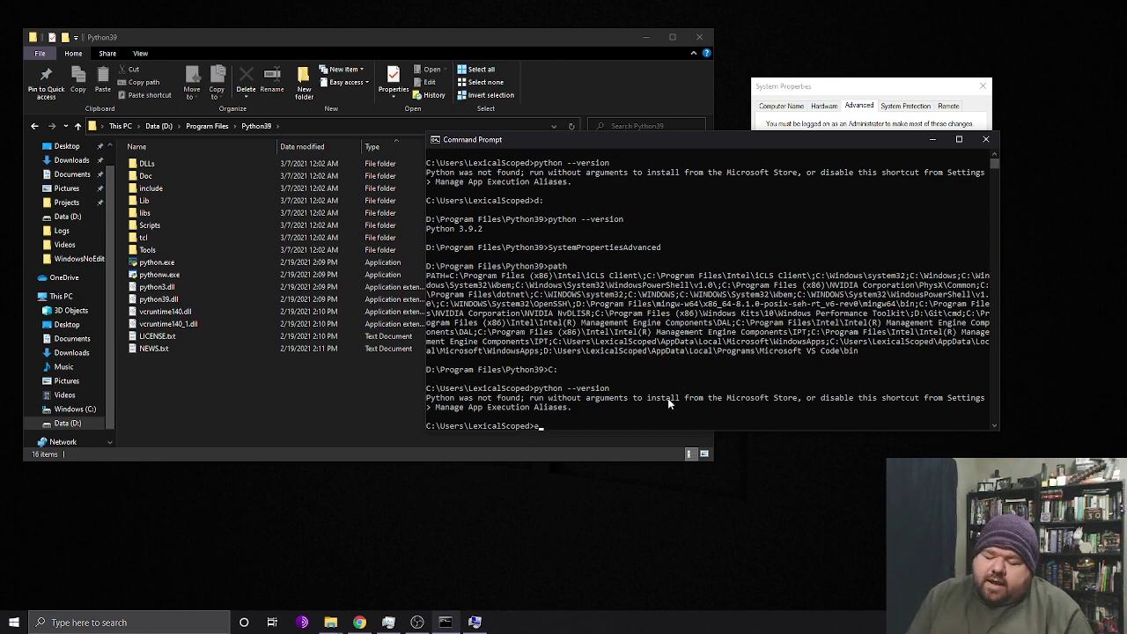
Exit the old Command Prompt session and launch a new one with cmd
key("Return")
key("super")
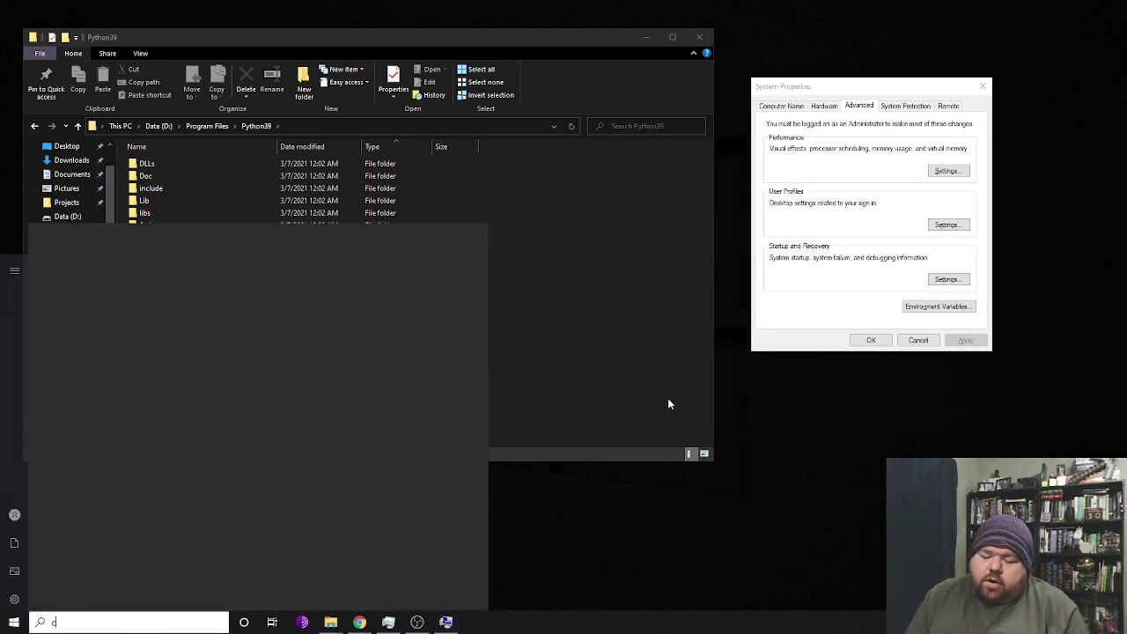
type("cmd")
key("Return")
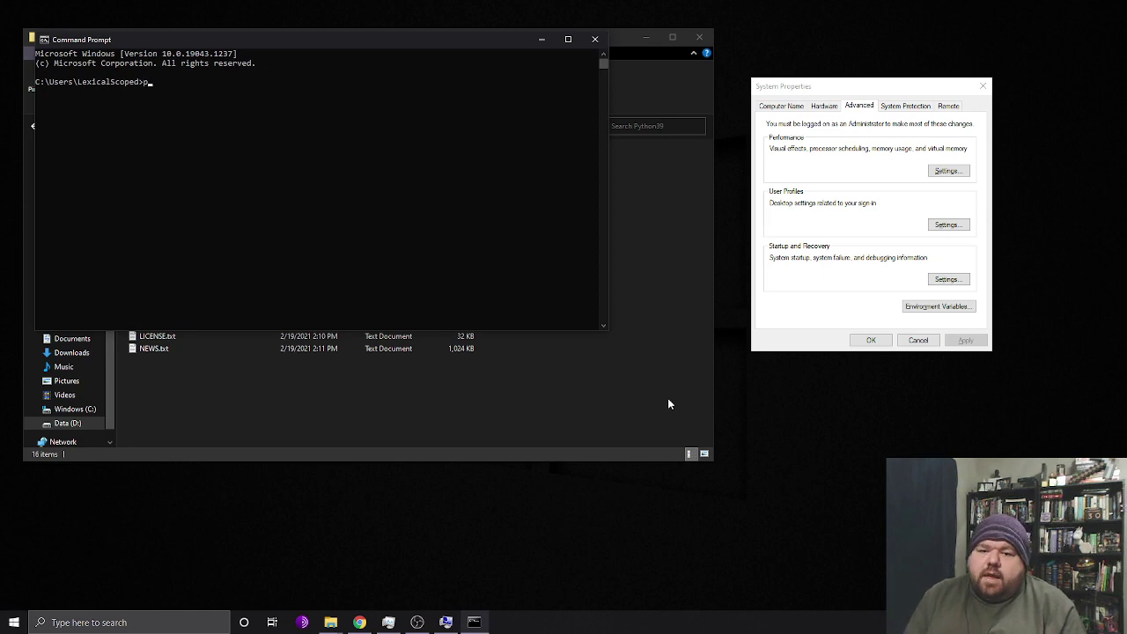
Run path in the new prompt and highlight the two Python39 entries in the output
type("path")
key("Return")
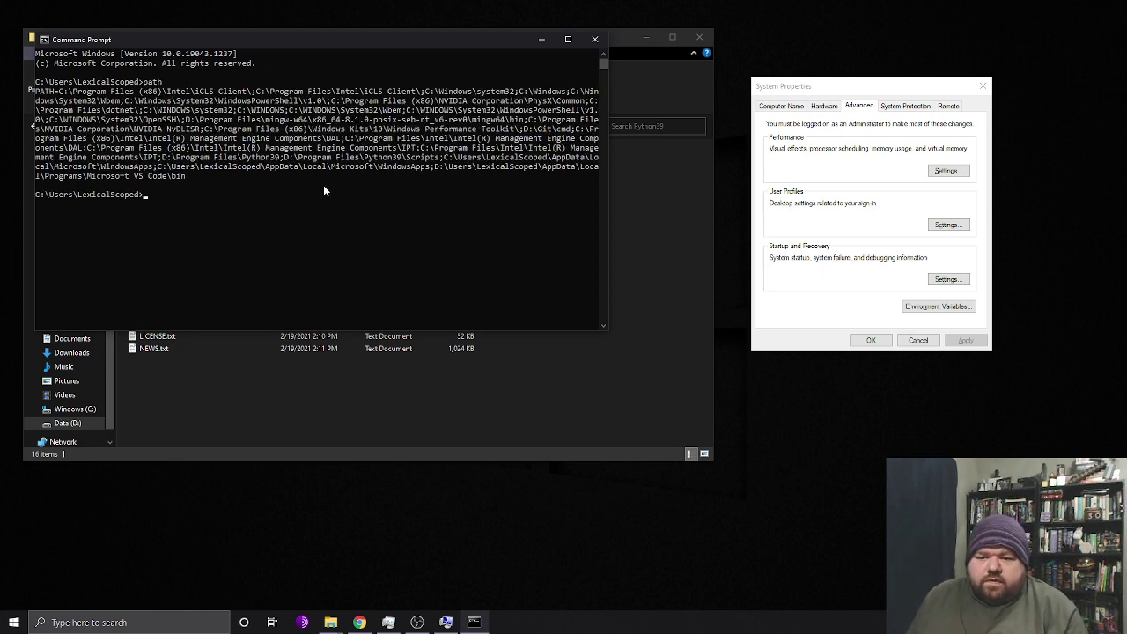
left_click_drag(437, 164, 162, 164)
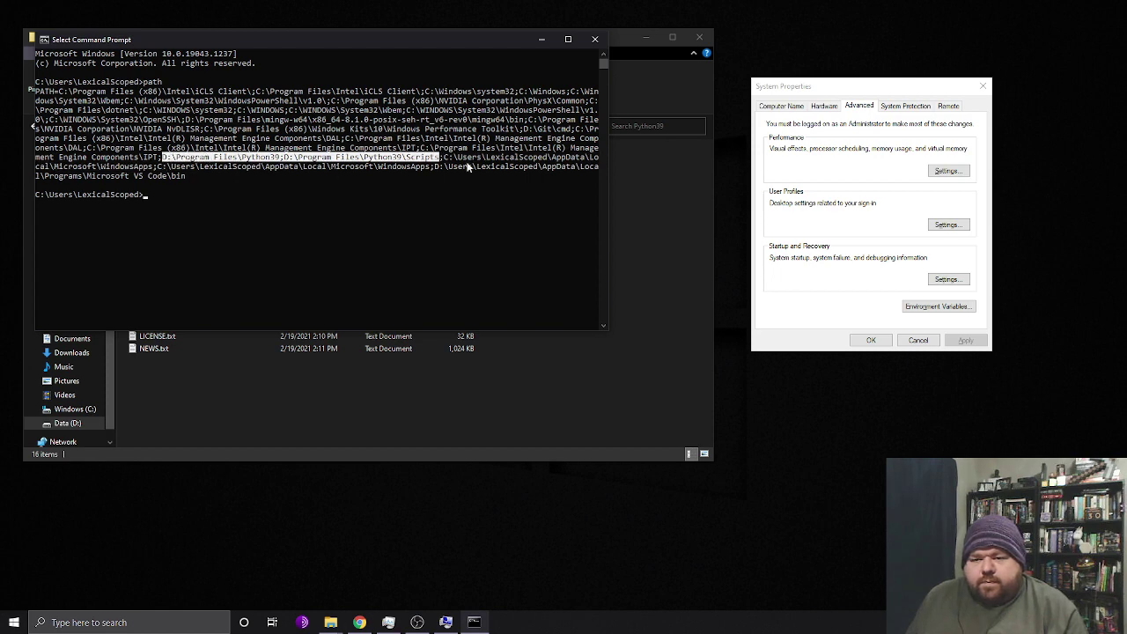
key("ctrl+c")
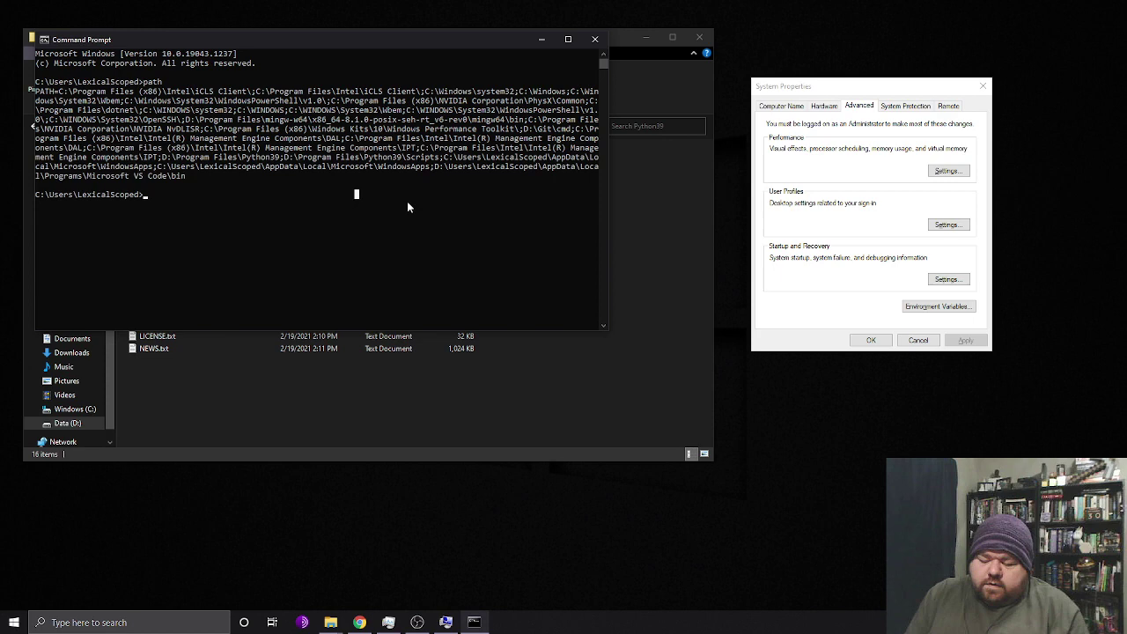
Run python --version in the new Command Prompt from the user folder
type("po")
type("t")
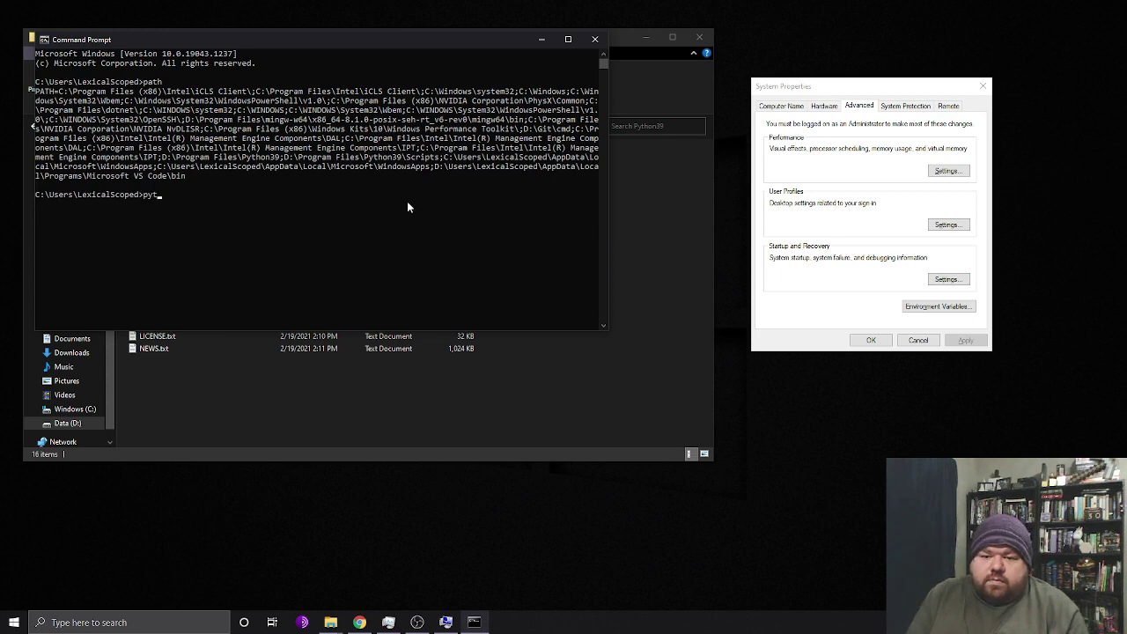
type("h")
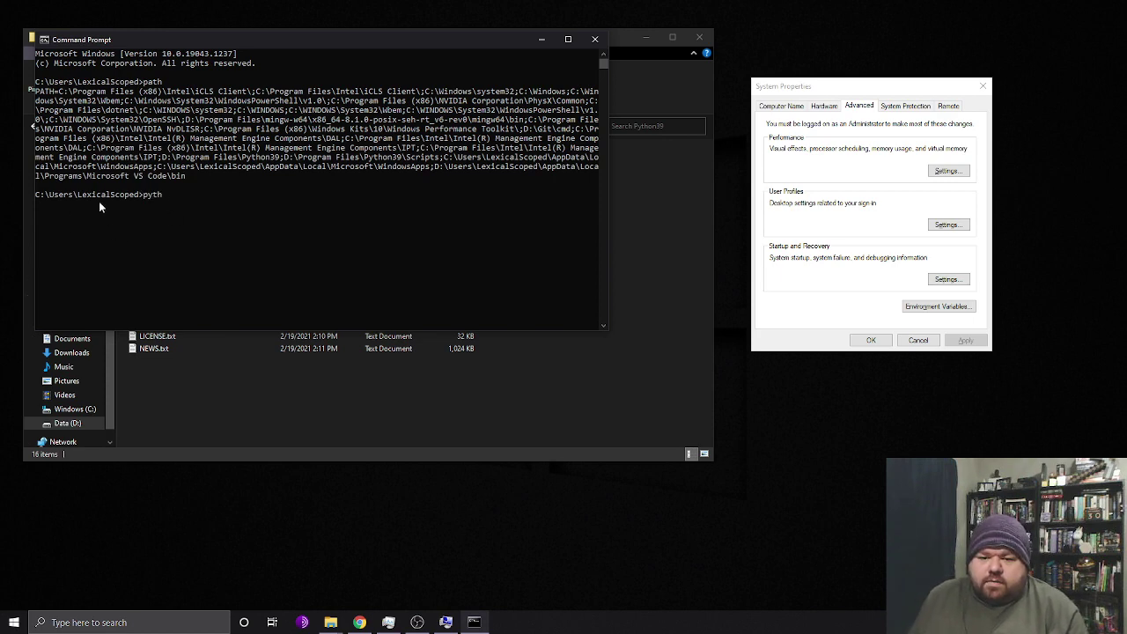
left_click(182, 195)
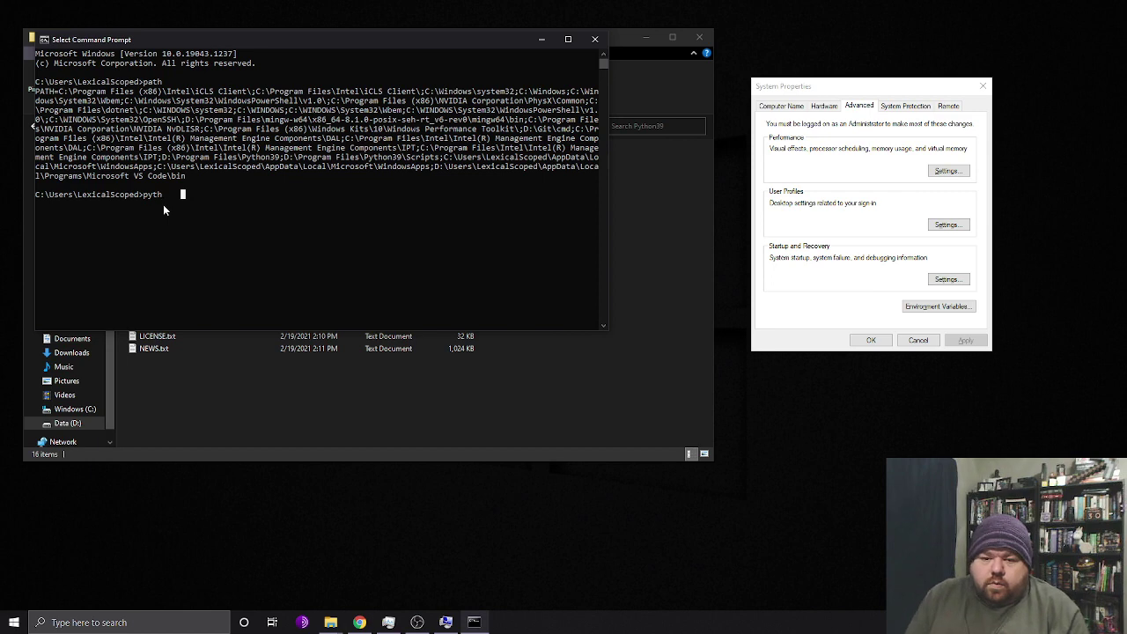
type("on --version")
key("Return")
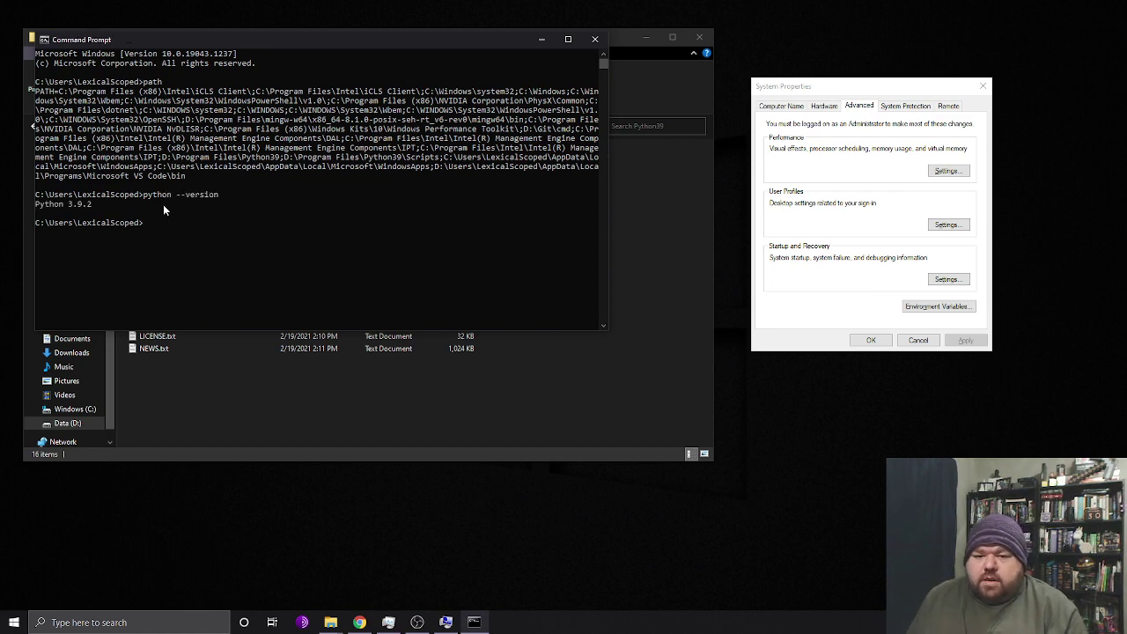
Move the Command Prompt window away from the file list and reopen the environment variables from System Properties
left_click_drag(374, 41, 842, 106)
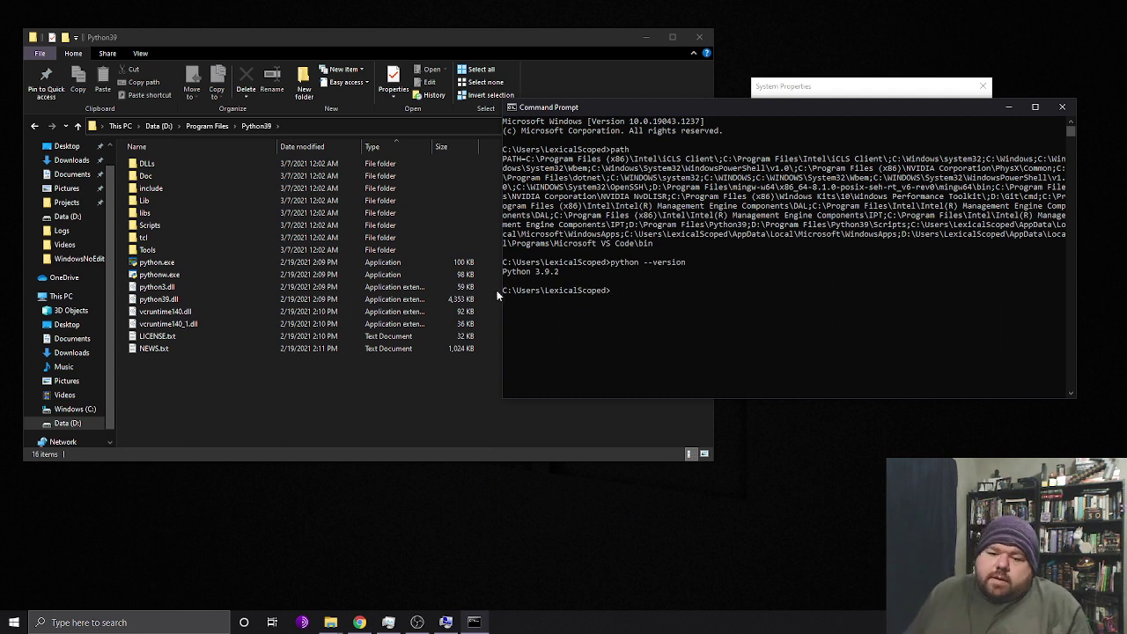
left_click(634, 300)
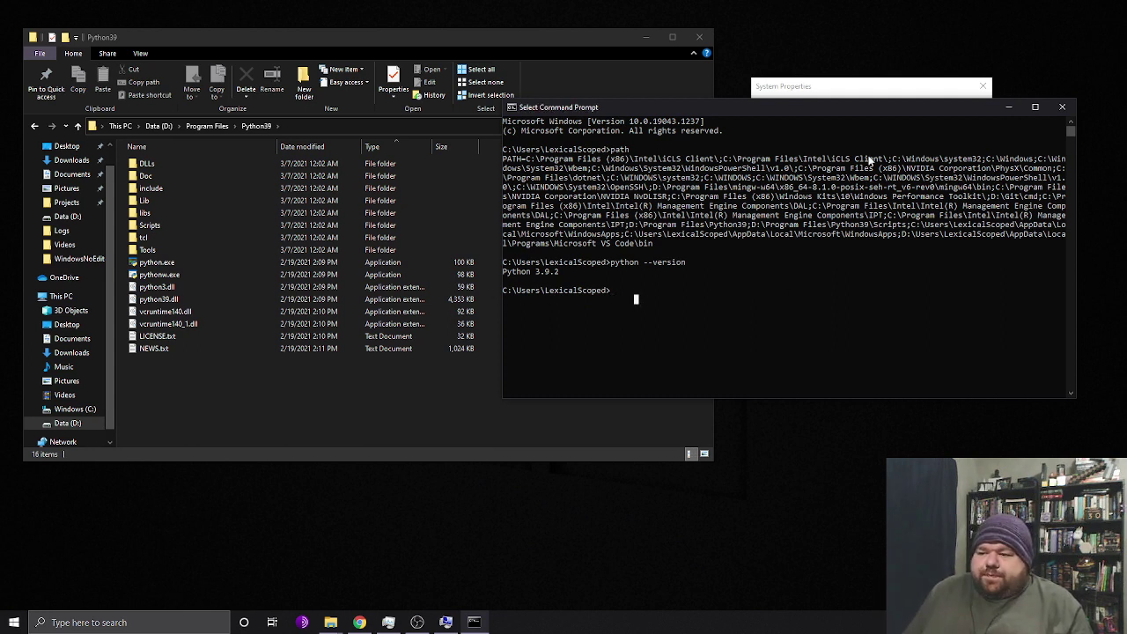
left_click(895, 85)
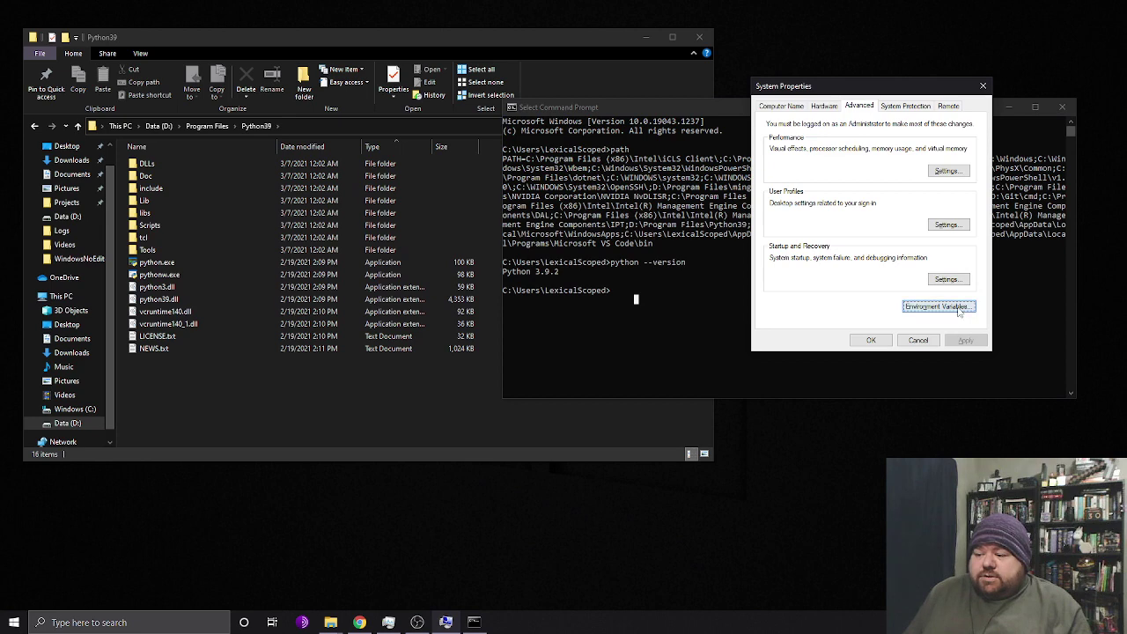
left_click(958, 309)
Review the Path and PATHEXT entries among the system variables
scroll(460, 379, "down", 2)
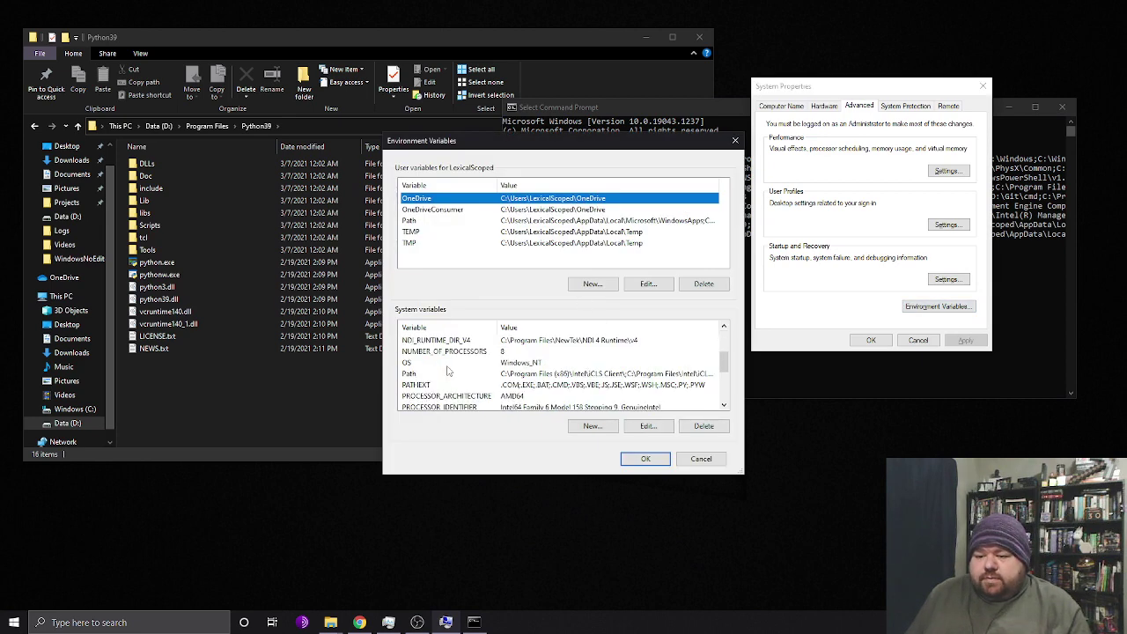
left_click(445, 374)
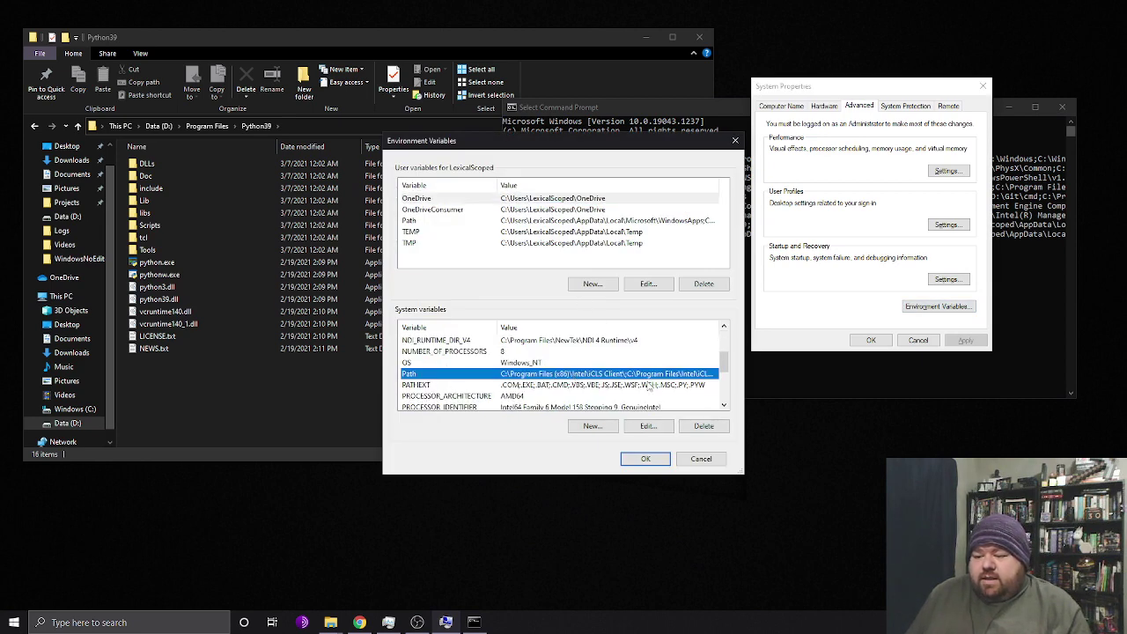
left_click(584, 384)
left_click(586, 375)
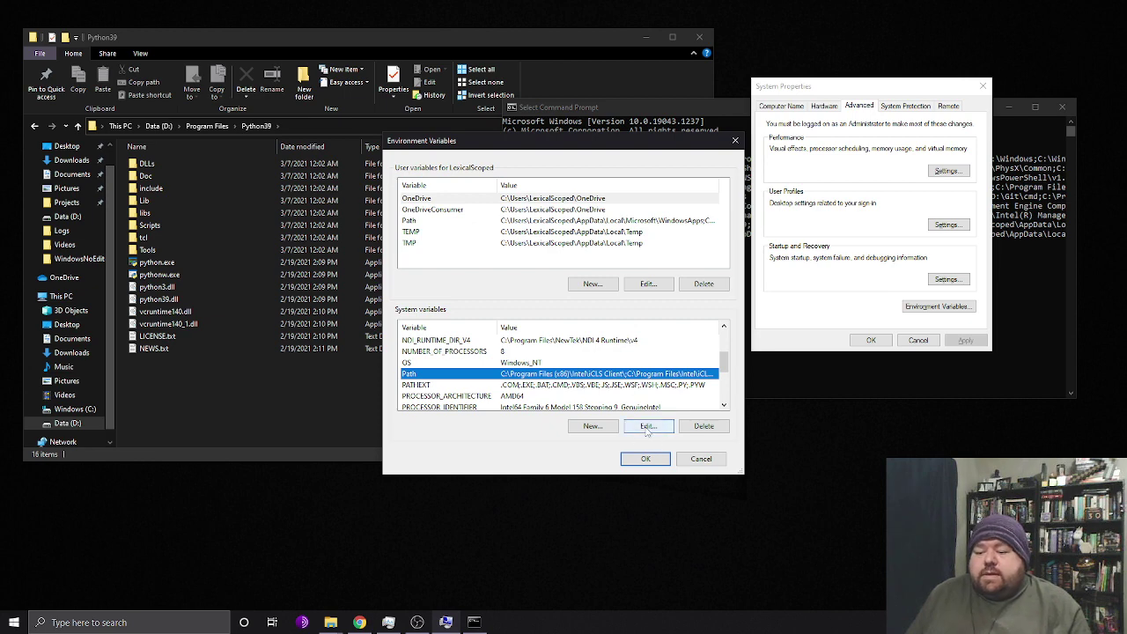
left_click(678, 386)
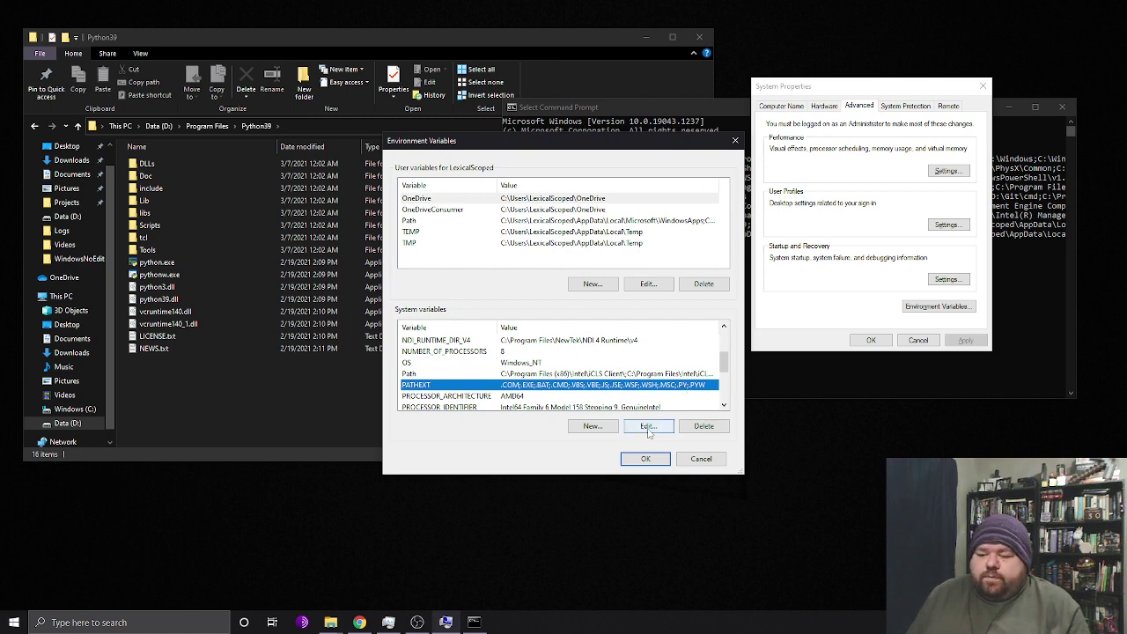
left_click(642, 374)
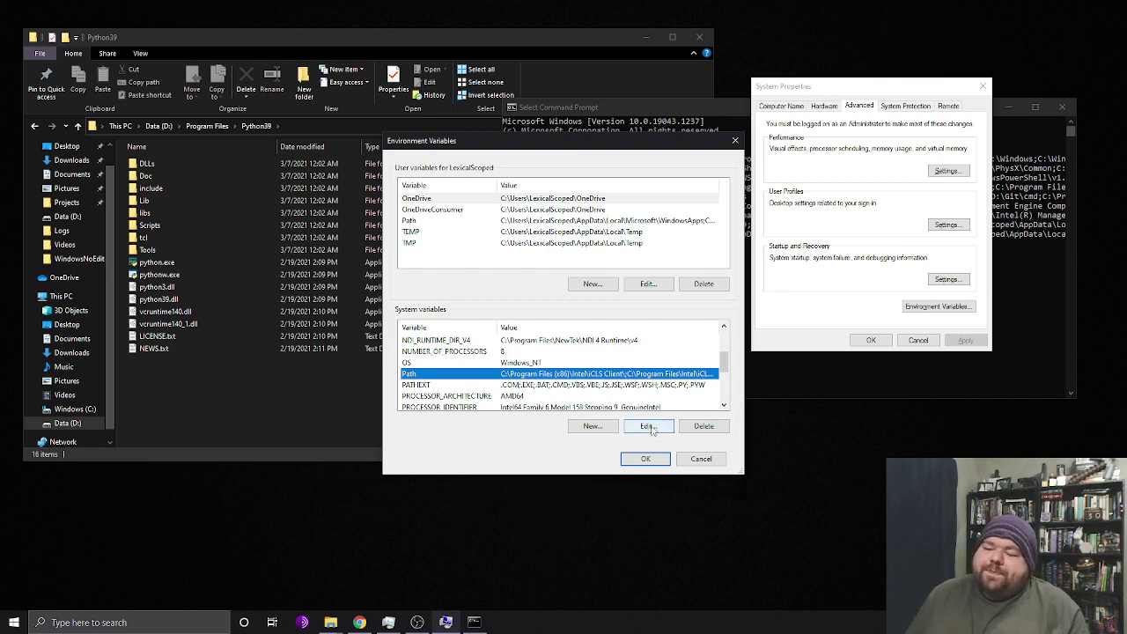
Open the Path system variable, check its Python39 and Python39\Scripts entries, and close the entry list
left_click(659, 428)
scroll(581, 273, "down", 1)
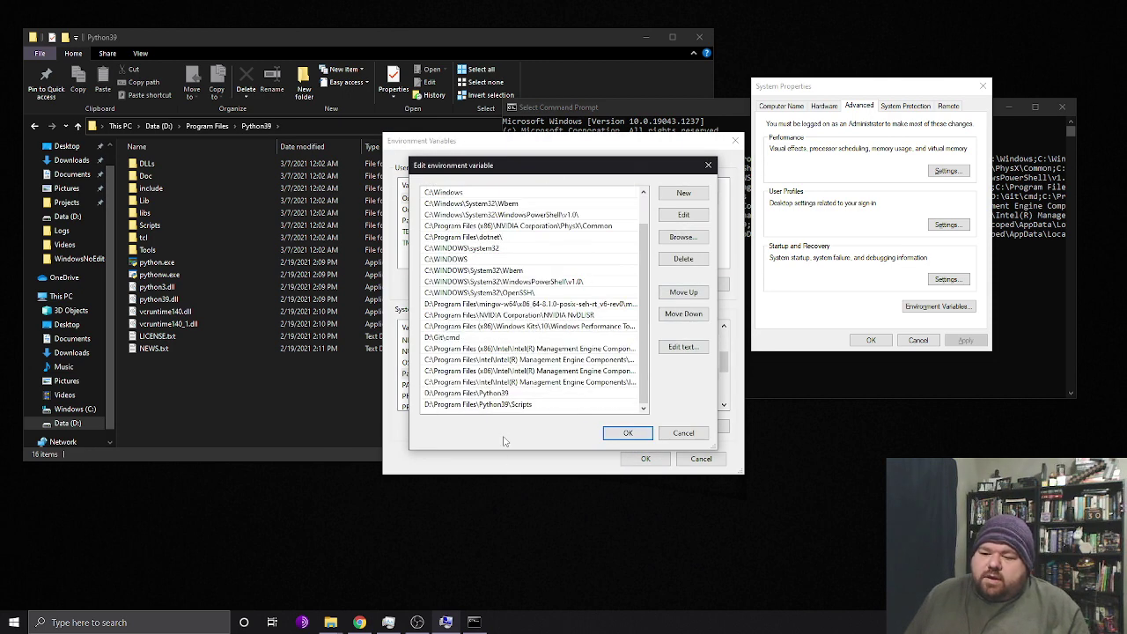
left_click(499, 404)
left_click(498, 394)
left_click(500, 404)
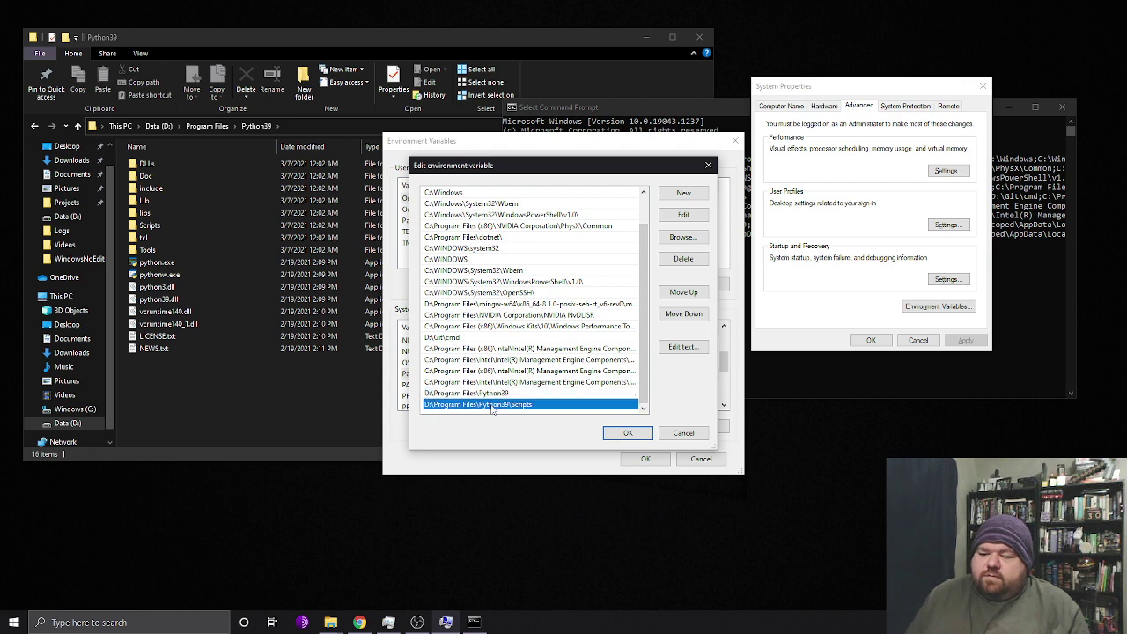
left_click(498, 395)
left_click(500, 408)
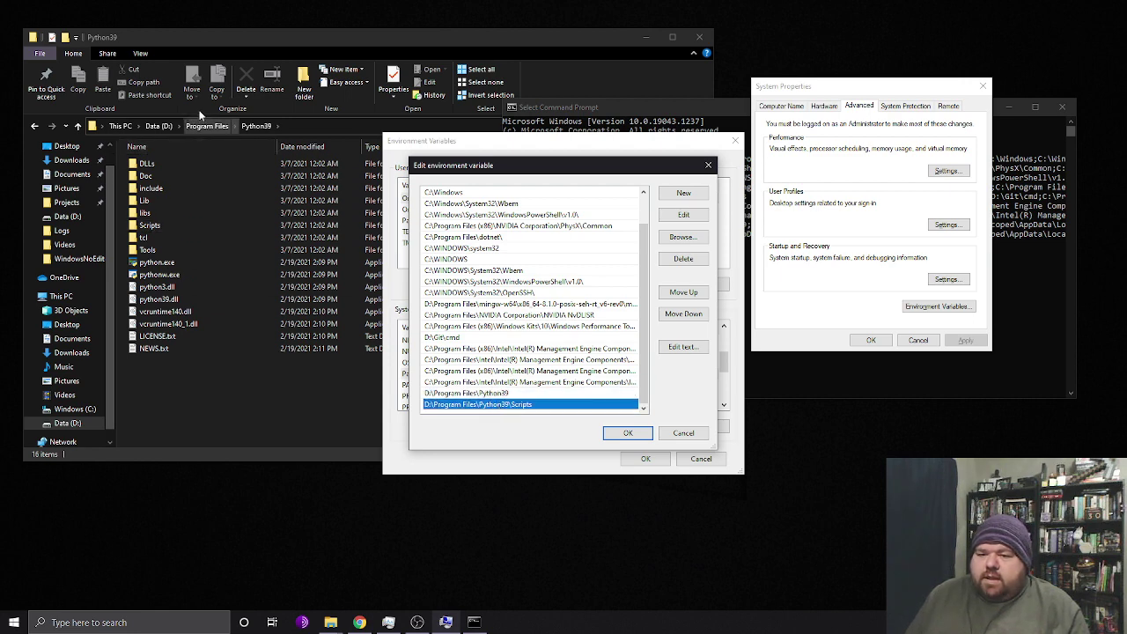
left_click(543, 397)
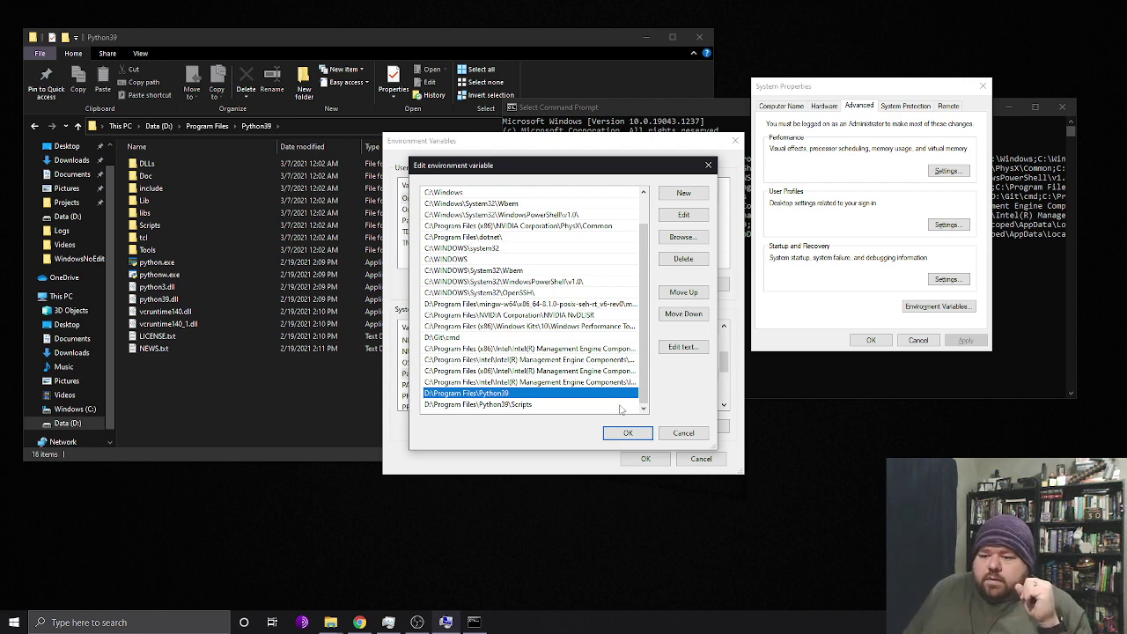
left_click(625, 433)
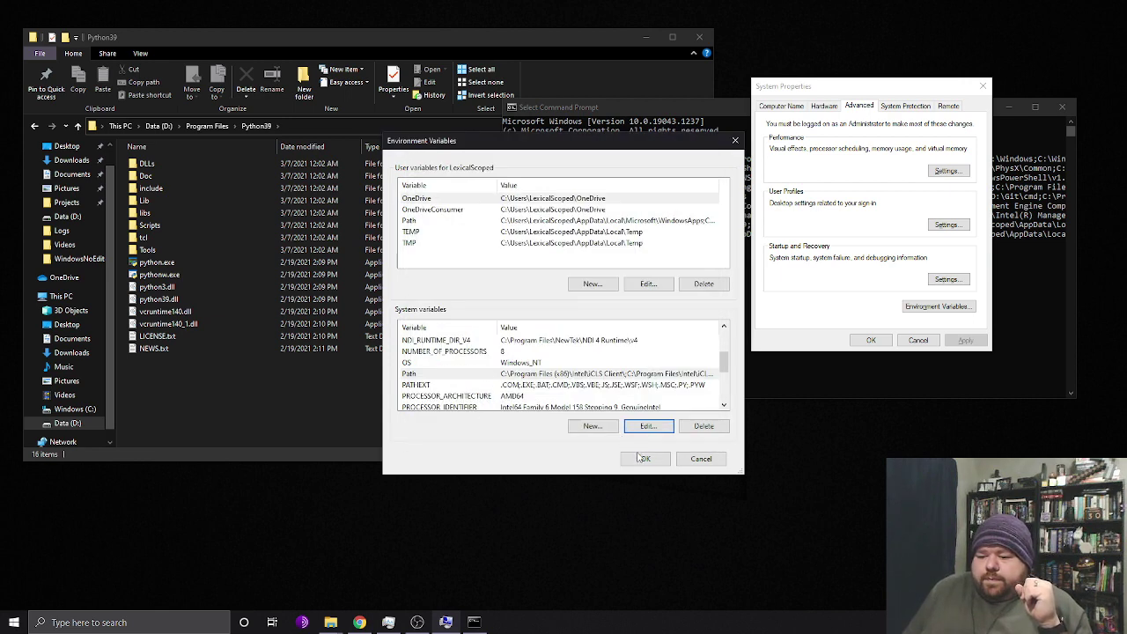
Reopen the Path system variable and review its folder entries, including C:\WINDOWS\system32 and C:\WINDOWS
left_click(644, 429)
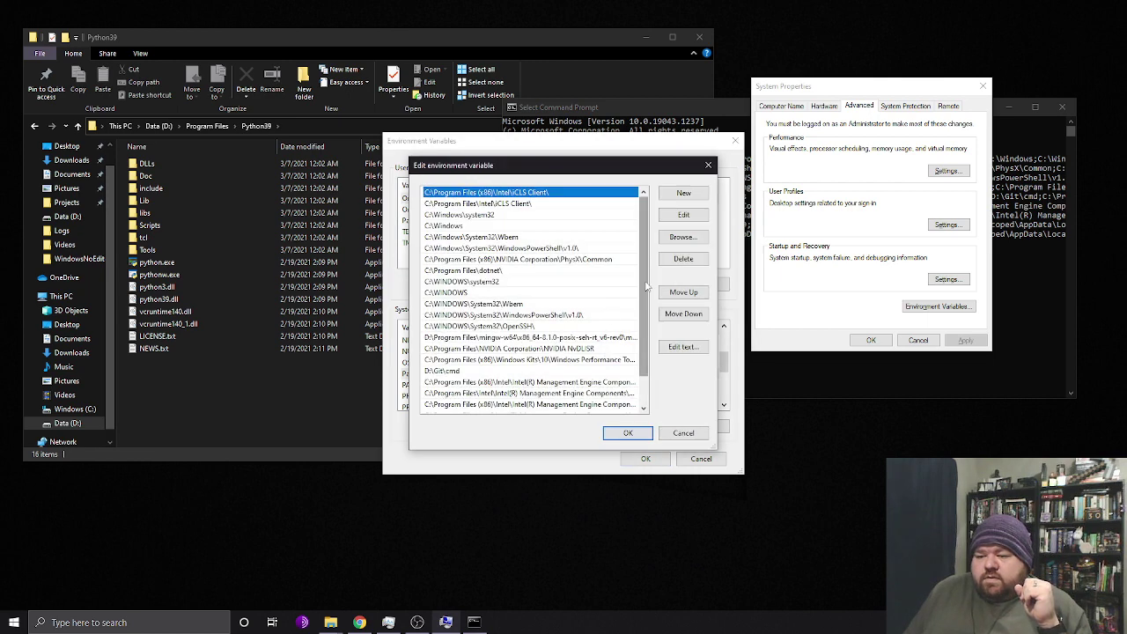
scroll(647, 302, "down", 1)
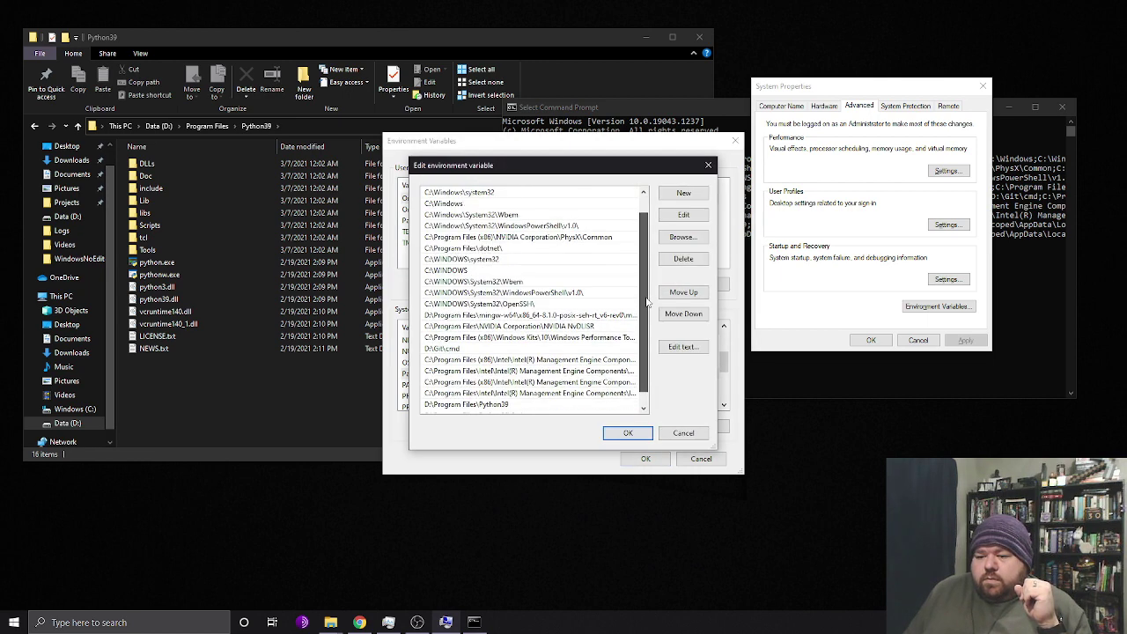
left_click(466, 262)
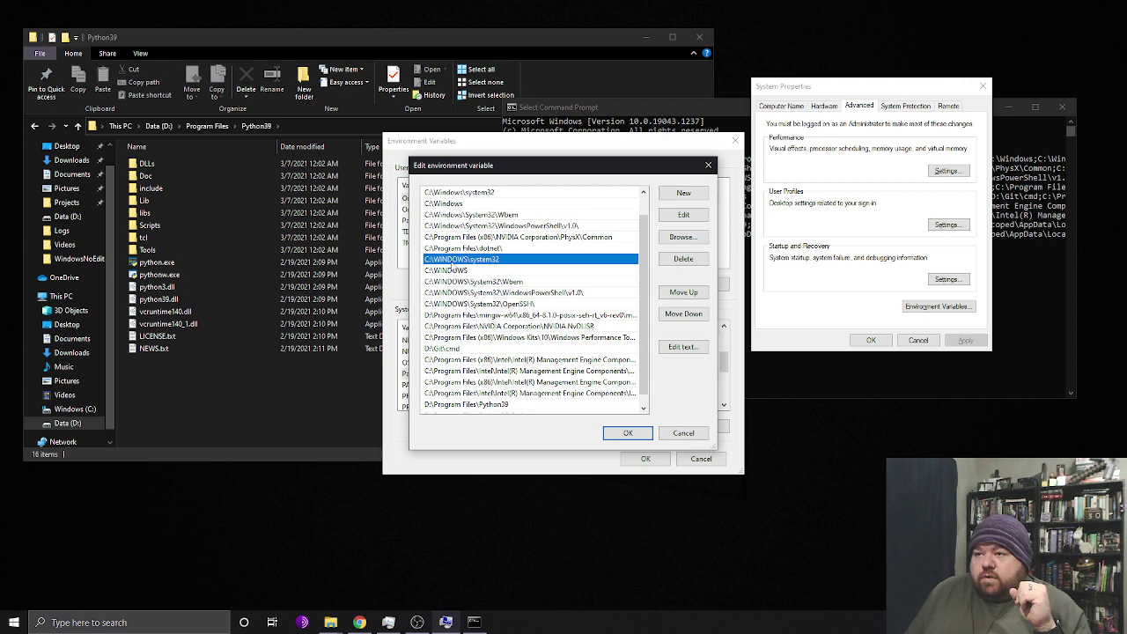
left_click(459, 271)
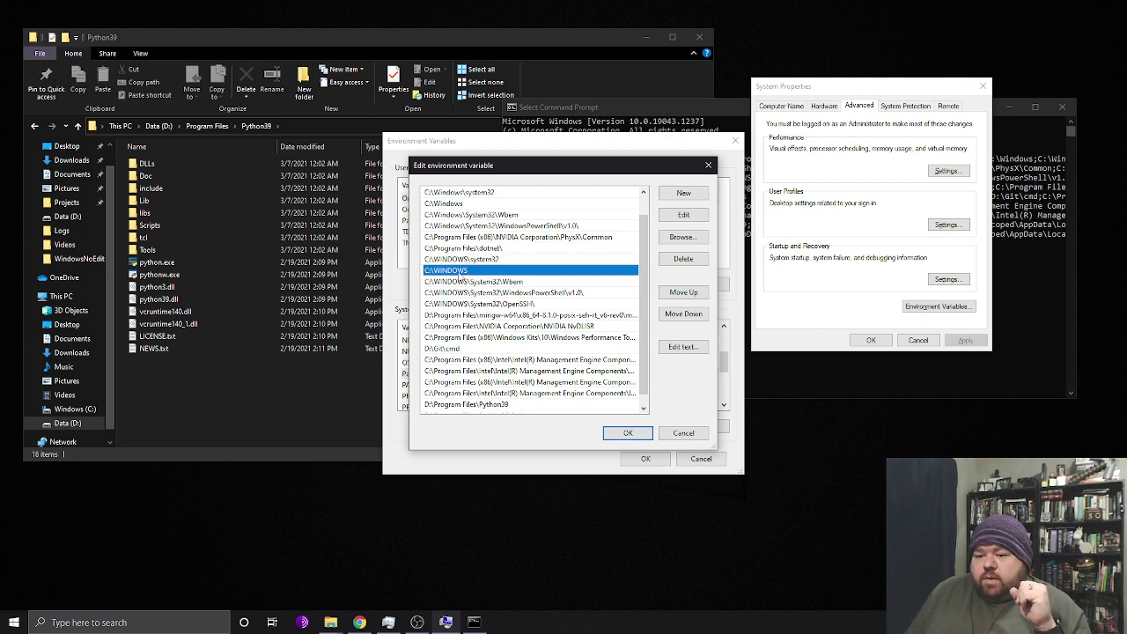
left_click(485, 261)
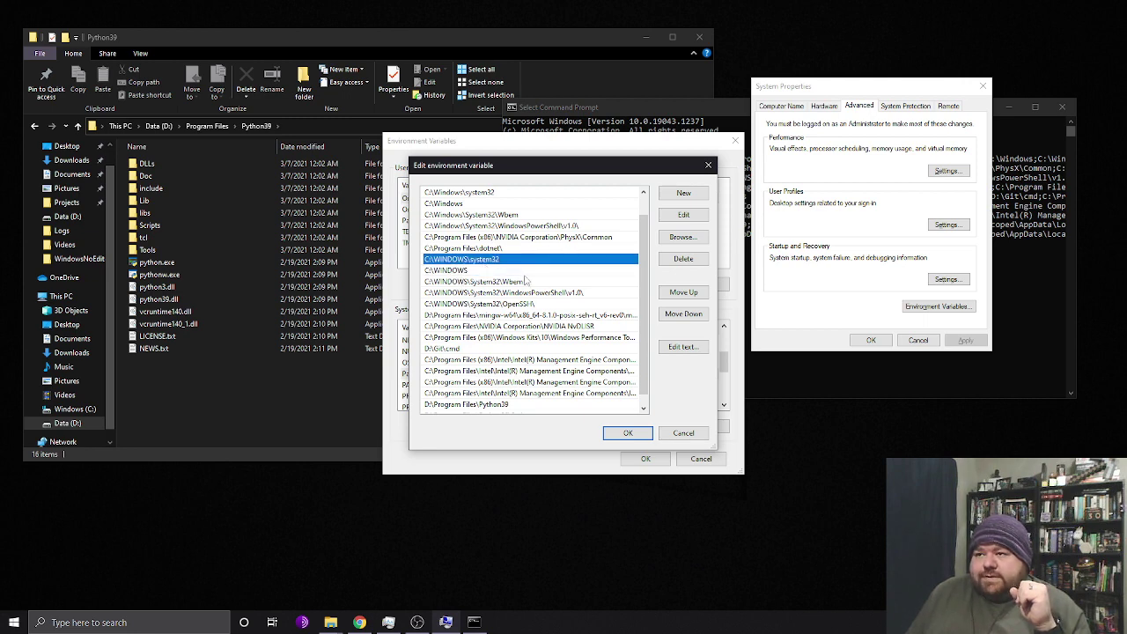
scroll(493, 256, "down", 1)
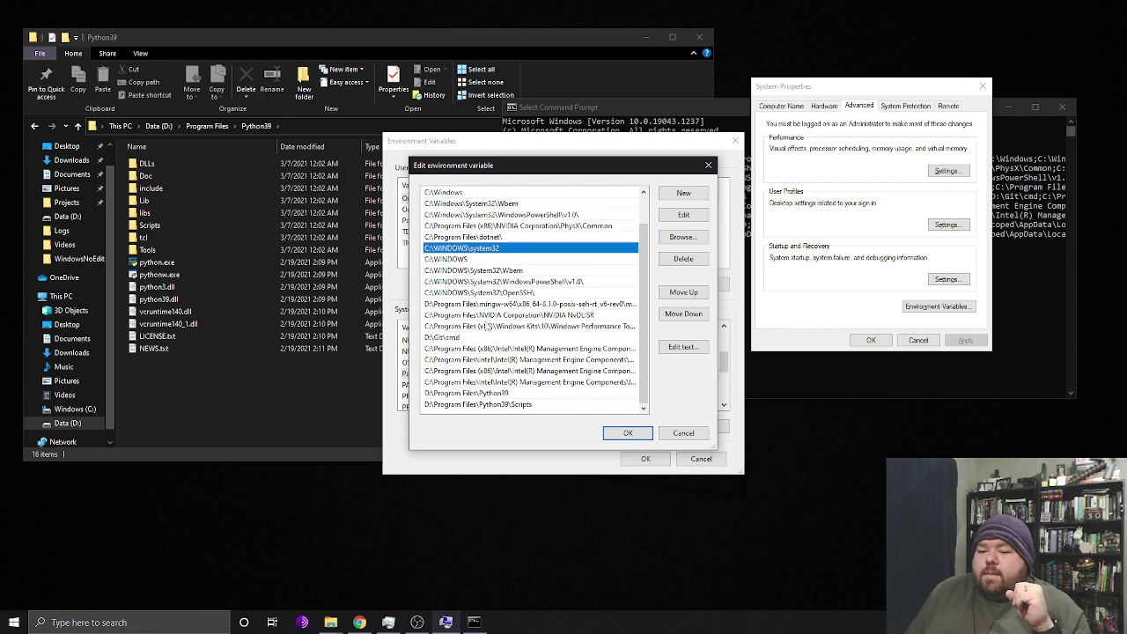
scroll(489, 324, "up", 1)
scroll(507, 320, "down", 1)
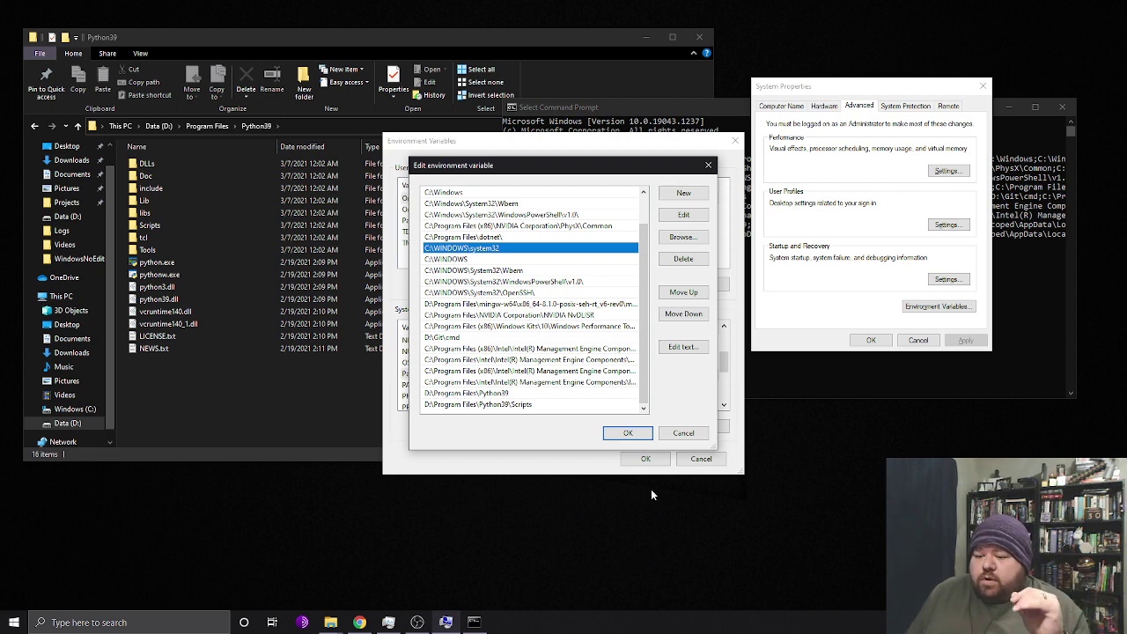
Check the D:\Program Files\Python39\Scripts entry, then accept and close the Path editor, Environment Variables and System Properties
left_click(489, 404)
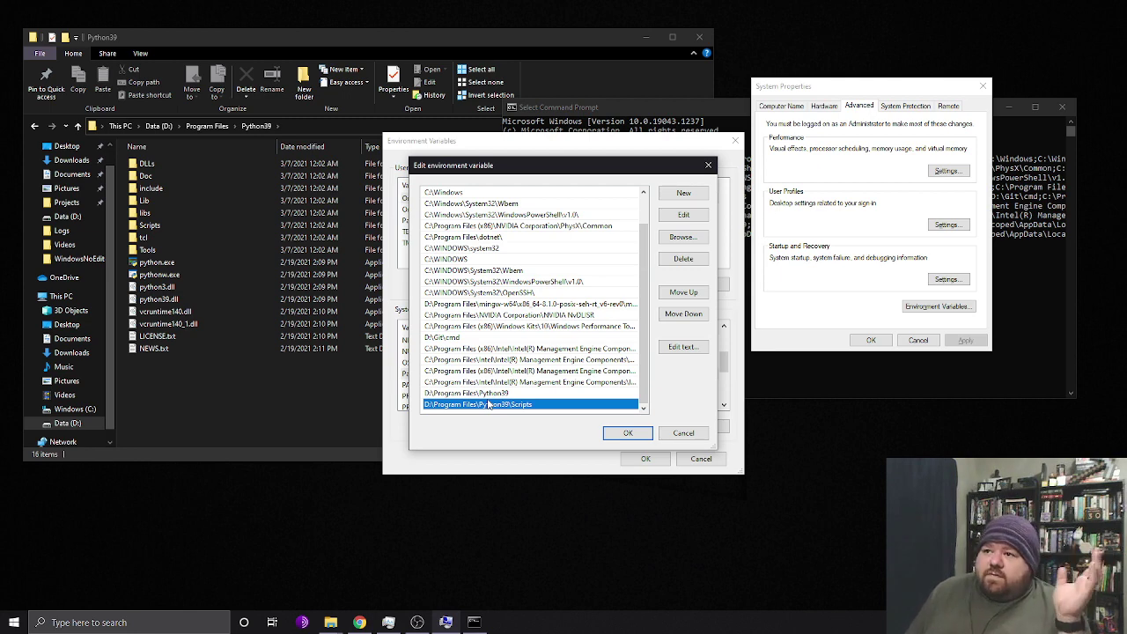
left_click(628, 433)
left_click(646, 458)
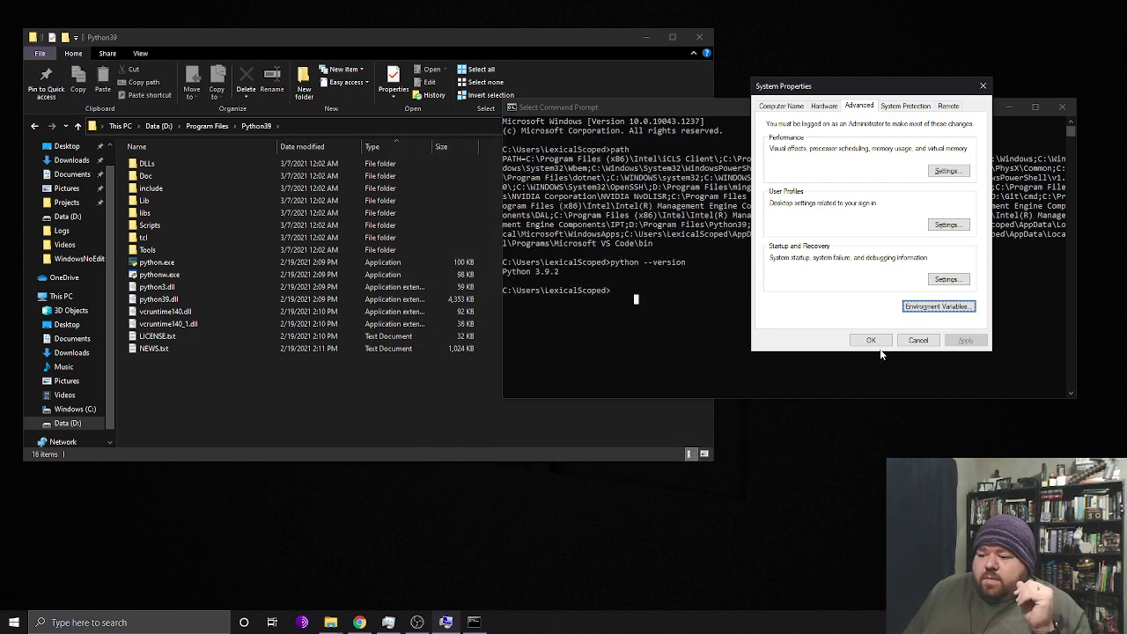
left_click(874, 340)
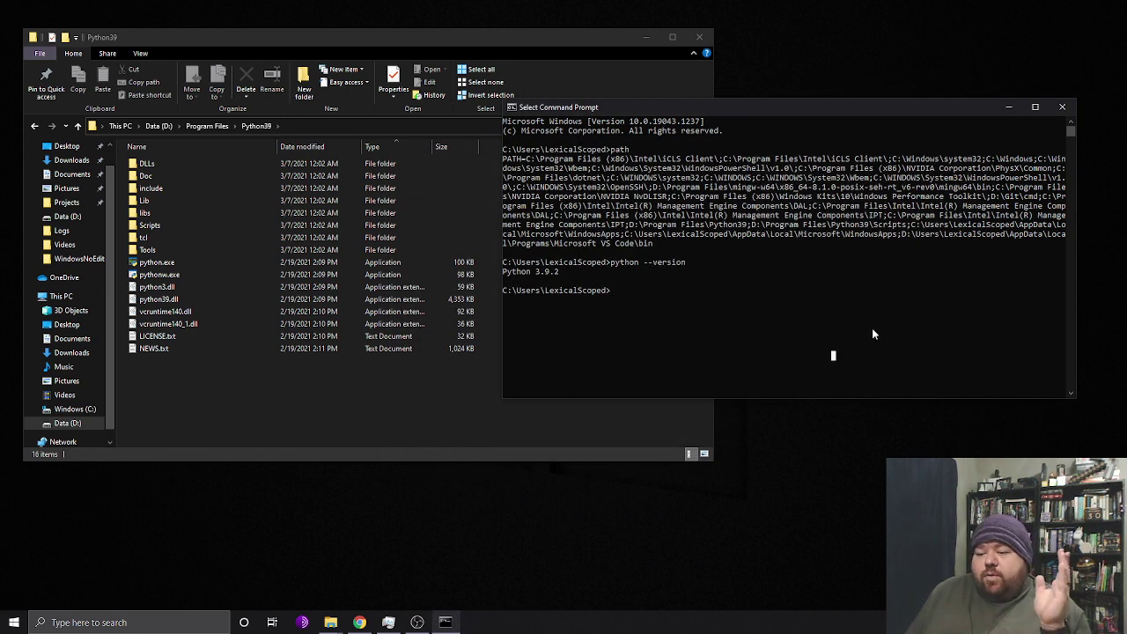